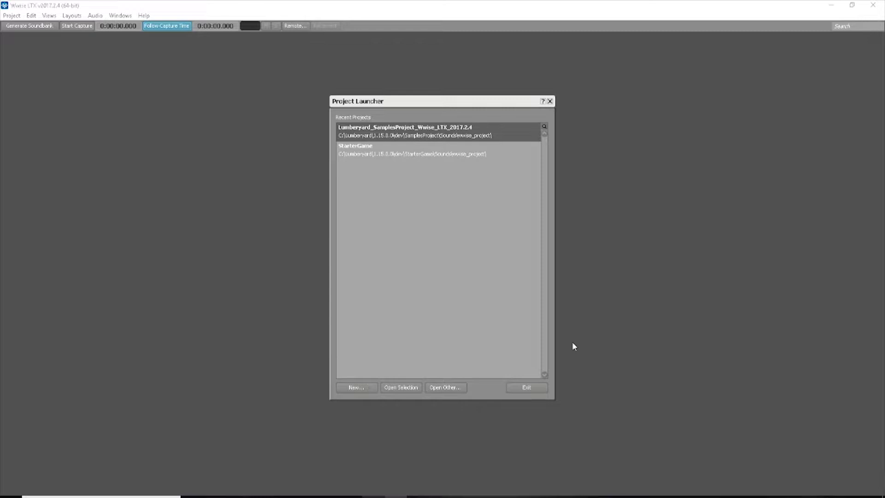
Step: Start a new Wwise project and name it YoutubeSandBox
click(355, 387)
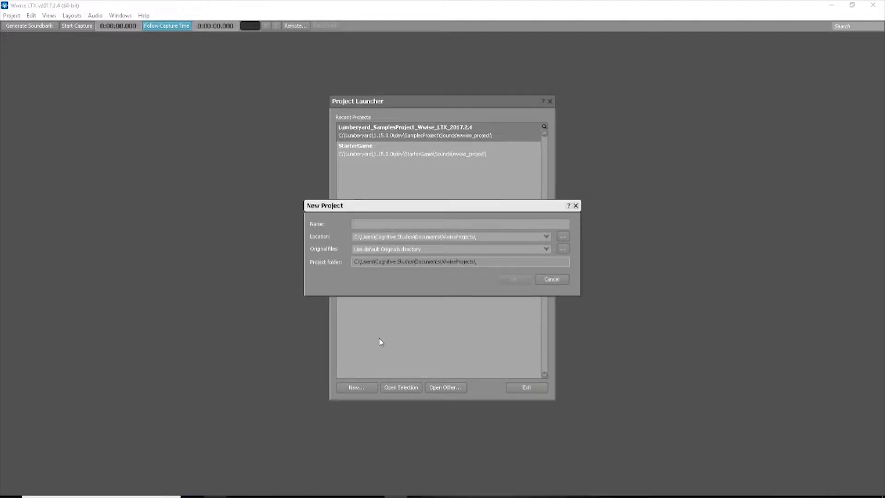
text(Youtube5)
text(andBox)
Step: Browse for the project location to C:\Lumberyard\1.15.0.0\dev\YoutubeSandBox
click(562, 238)
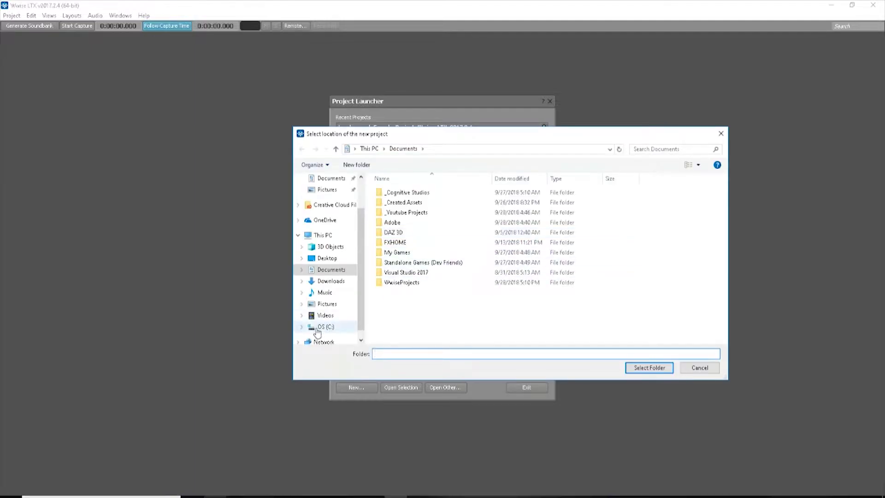
click(325, 326)
double_click(400, 243)
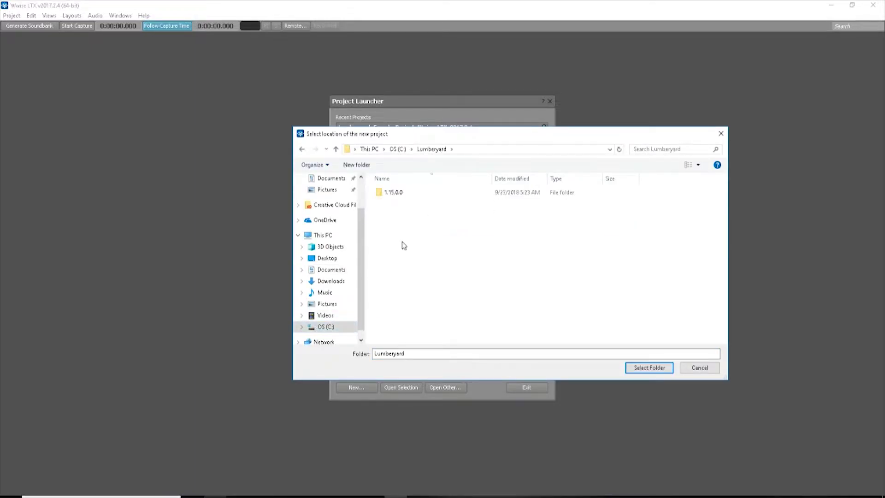
double_click(395, 195)
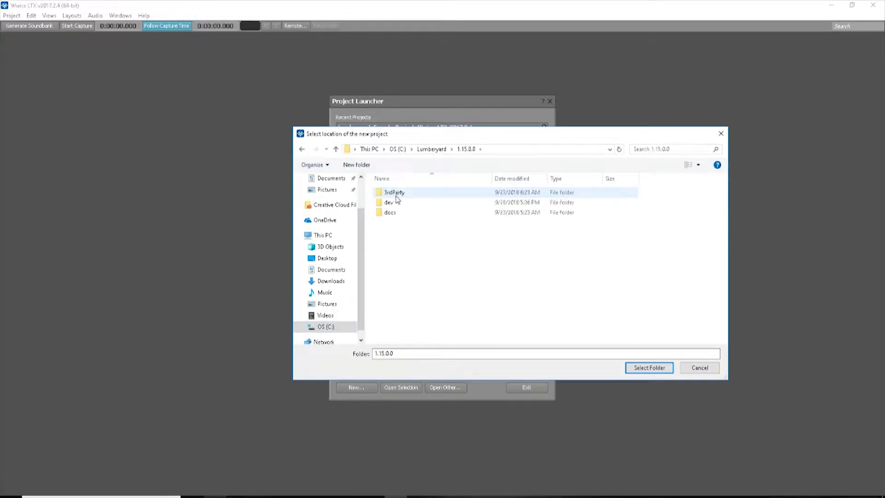
double_click(400, 204)
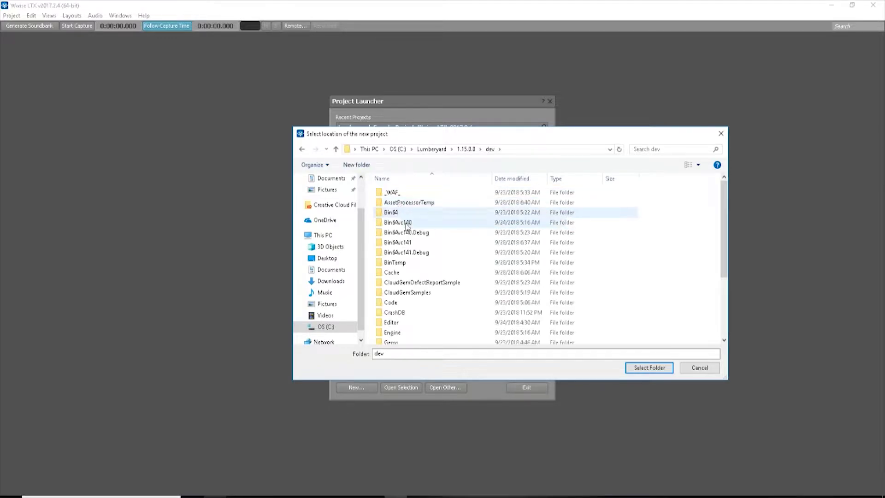
scroll(407, 277, down, 3)
double_click(406, 339)
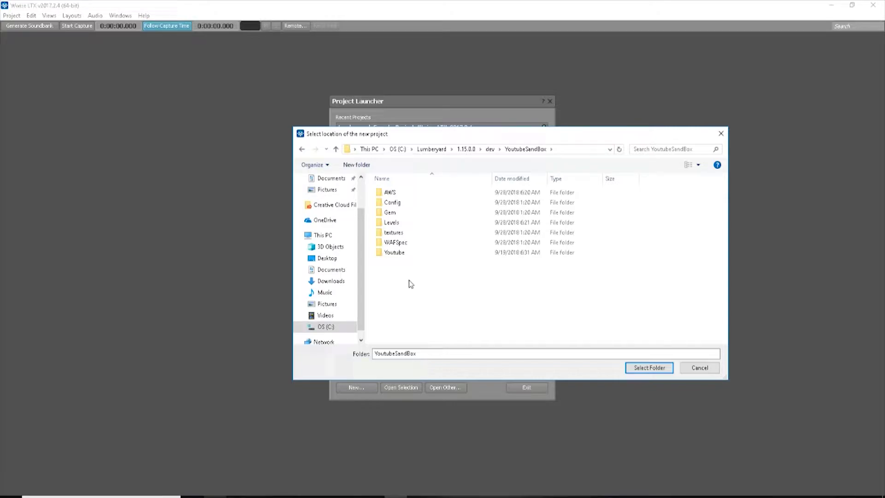
Step: Add a folder named Sounds, use it as the project location, and create the project
click(357, 165)
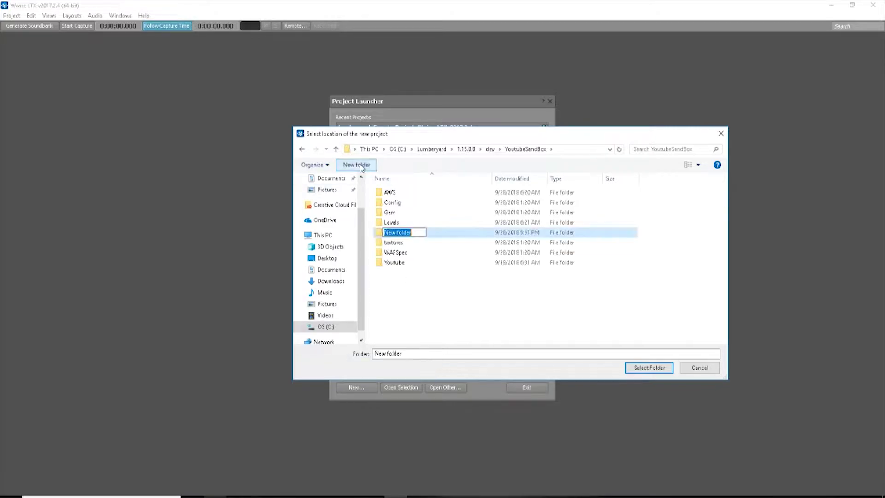
text(Sounds)
key(Return)
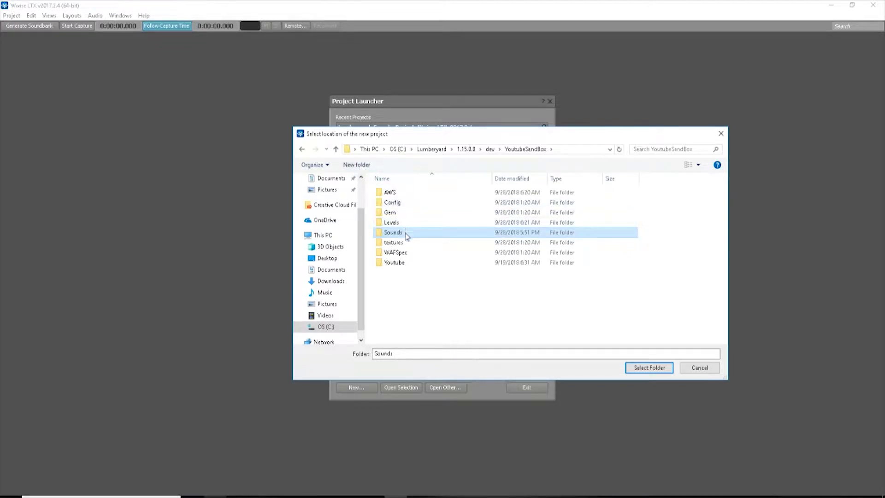
click(647, 369)
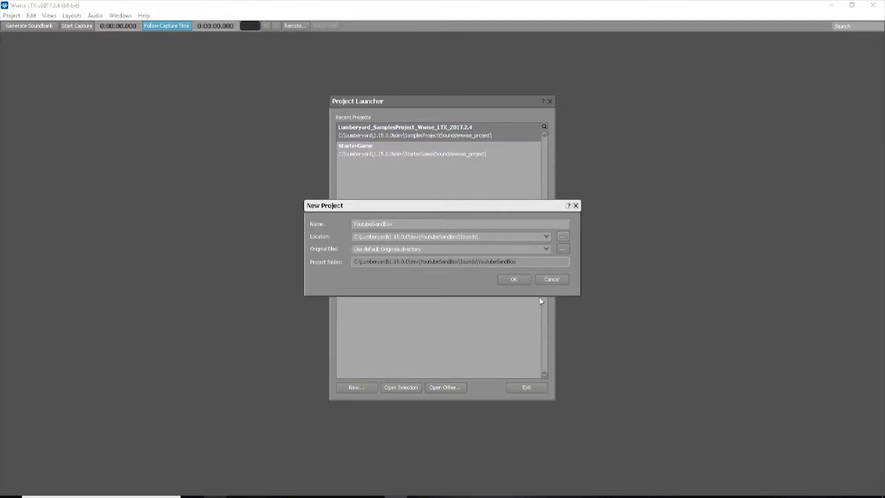
click(524, 280)
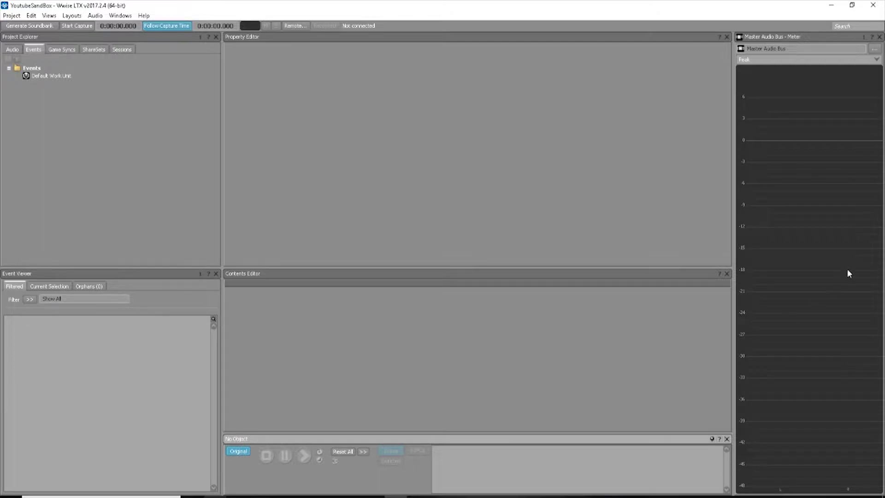
Step: Close Wwise and, in File Explorer, rename the new YoutubeSandBox folder inside Sounds to wwise_project
click(873, 6)
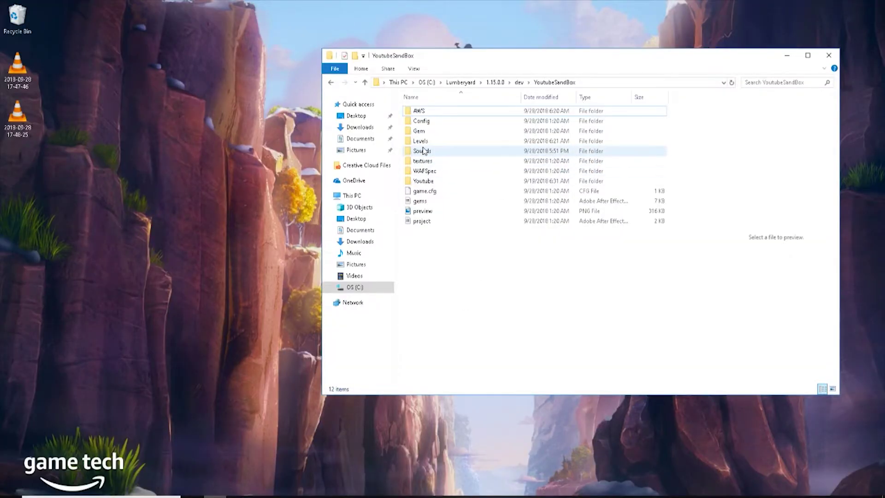
double_click(422, 152)
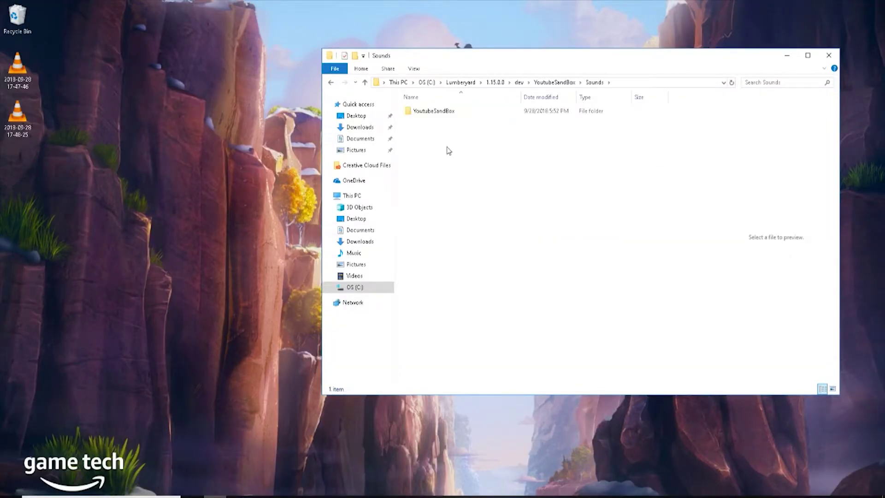
double_click(431, 113)
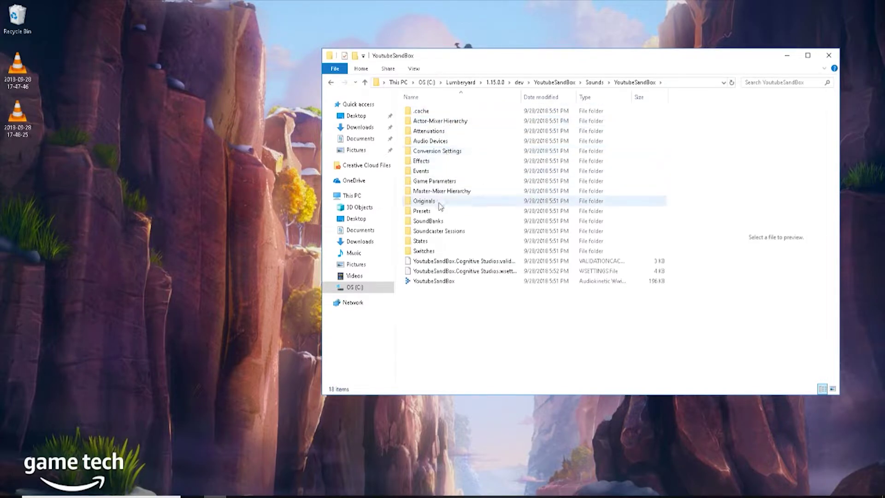
click(365, 83)
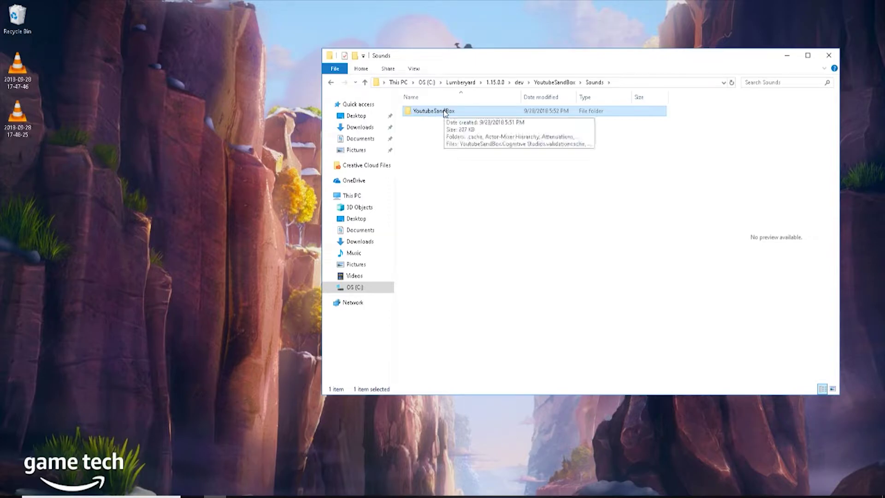
click(445, 112)
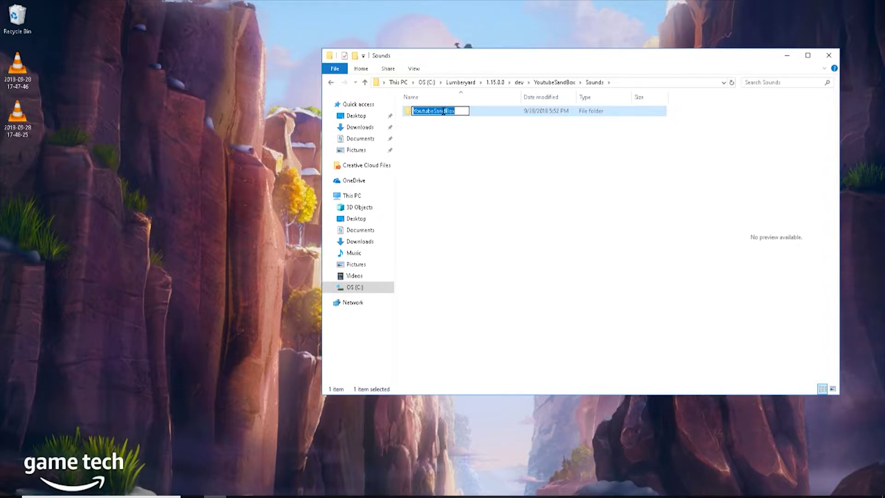
text(wwise_)
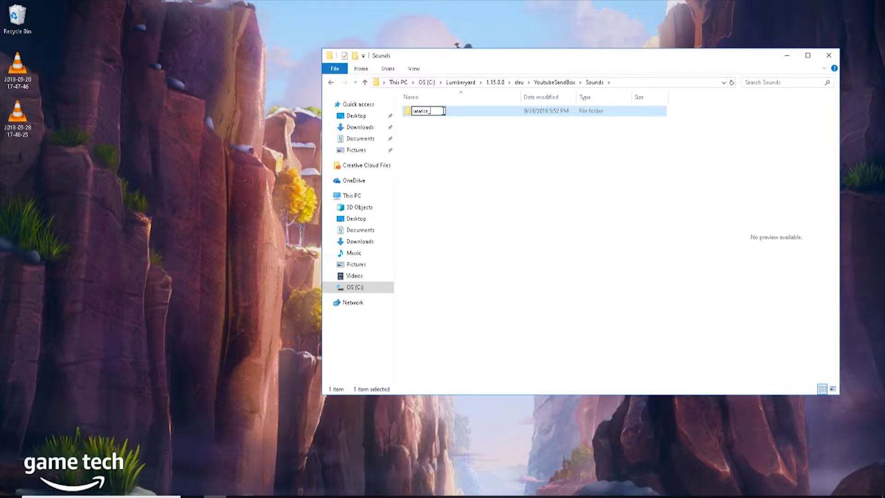
text(project)
key(Return)
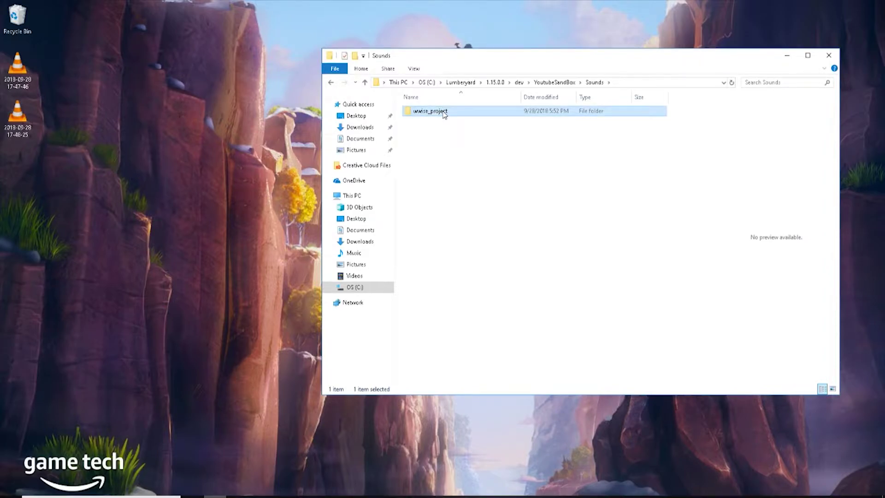
Step: Create a folder named wwise beside wwise_project in Sounds and minimize File Explorer
key(ctrl+shift+n)
text(wwise)
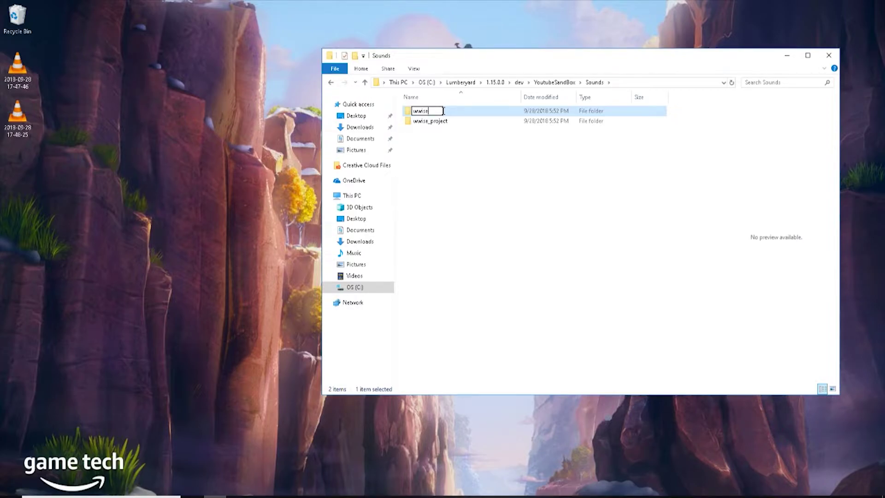
key(Return)
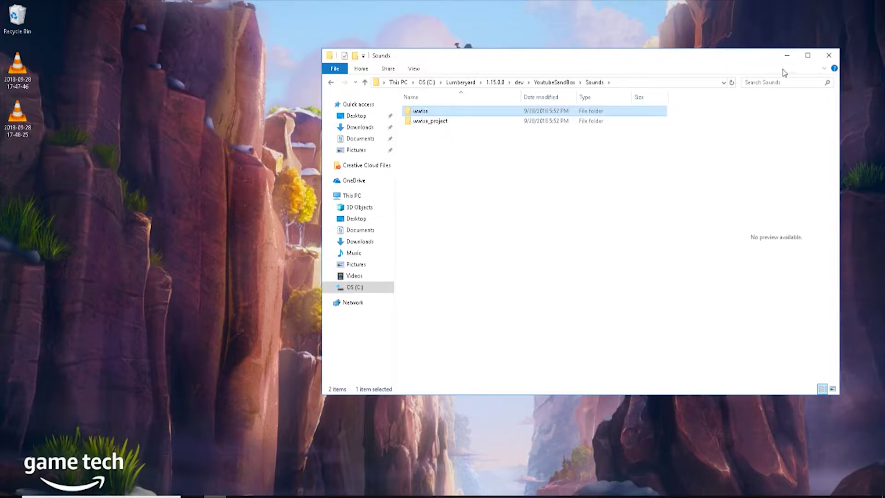
click(788, 56)
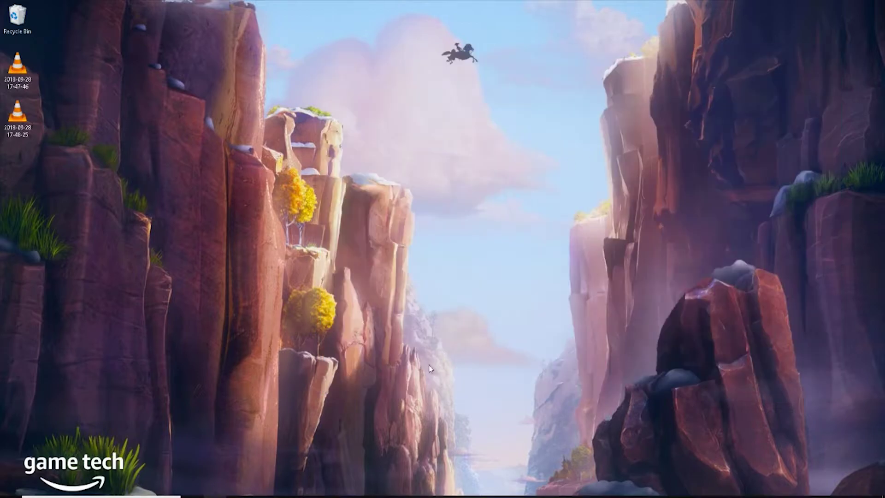
Step: Relaunch Wwise (64-bit) from the Wwise Launcher and open the YoutubeSandBox project from dev\YoutubeSandBox\Sounds\wwise_project
click(373, 496)
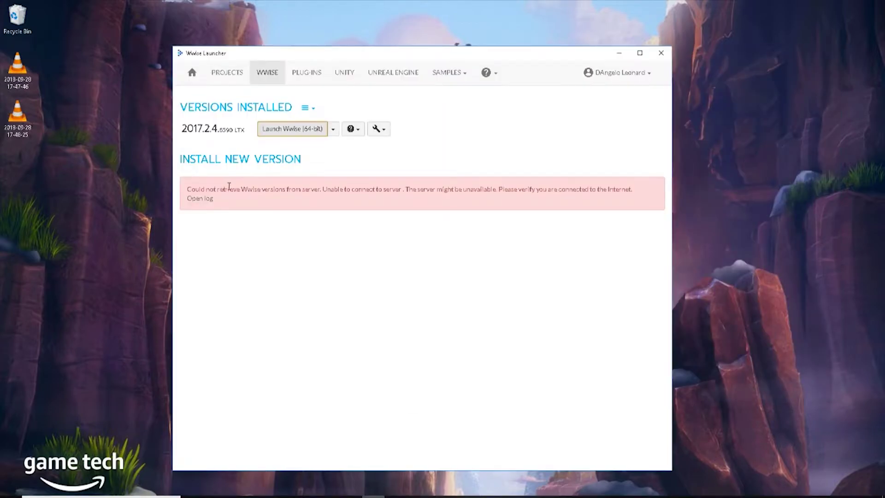
click(279, 133)
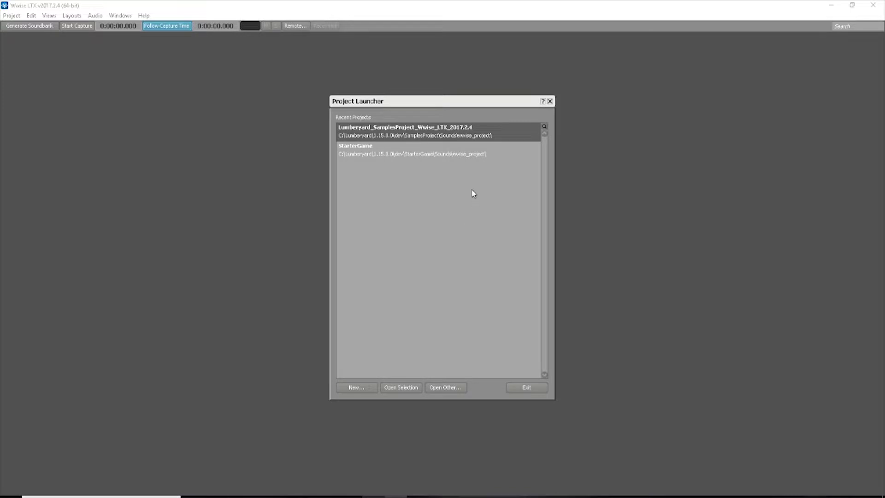
click(440, 388)
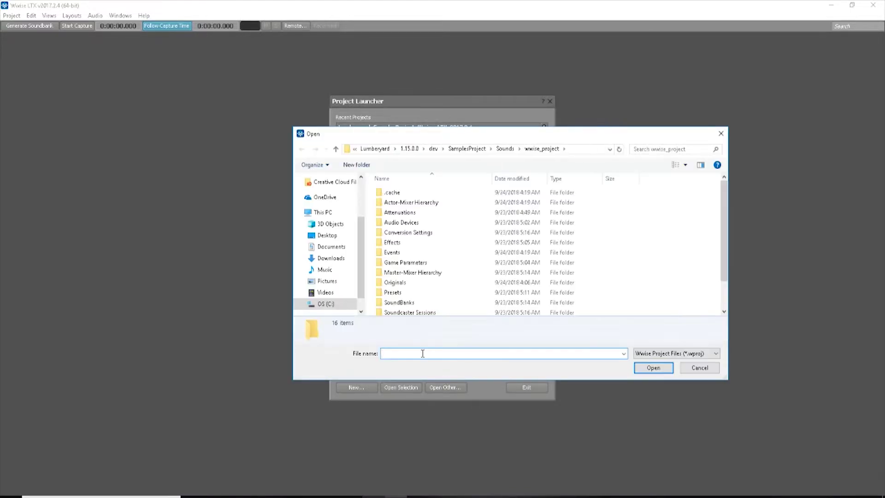
click(434, 149)
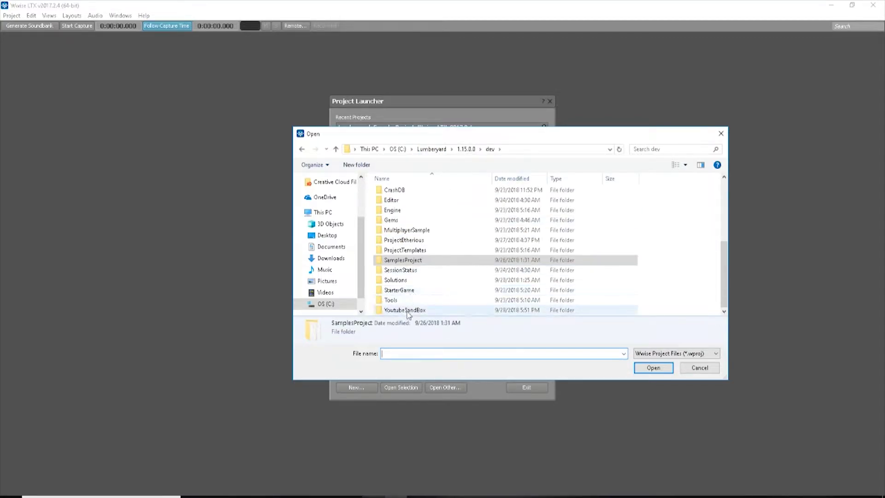
double_click(406, 310)
double_click(394, 232)
double_click(397, 206)
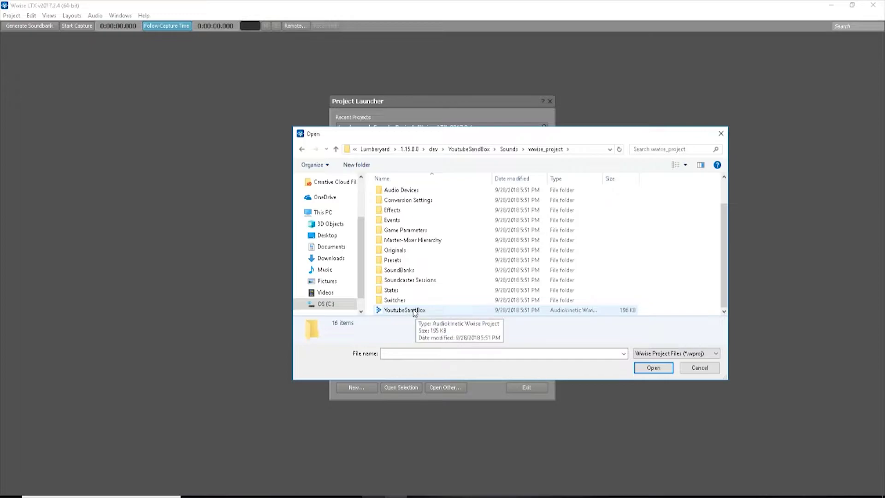
click(414, 311)
click(653, 368)
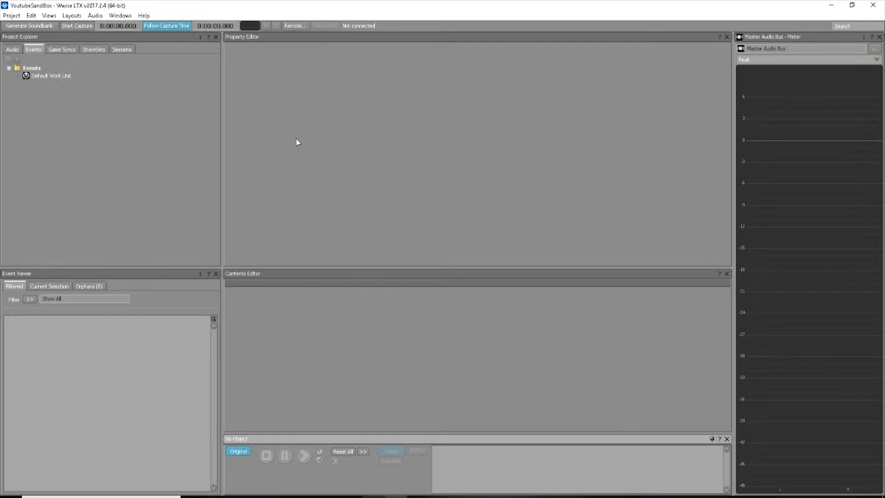
Step: In the project settings, set the Generic platform's SoundBank folder to the wwise folder inside Sounds and apply it
click(12, 16)
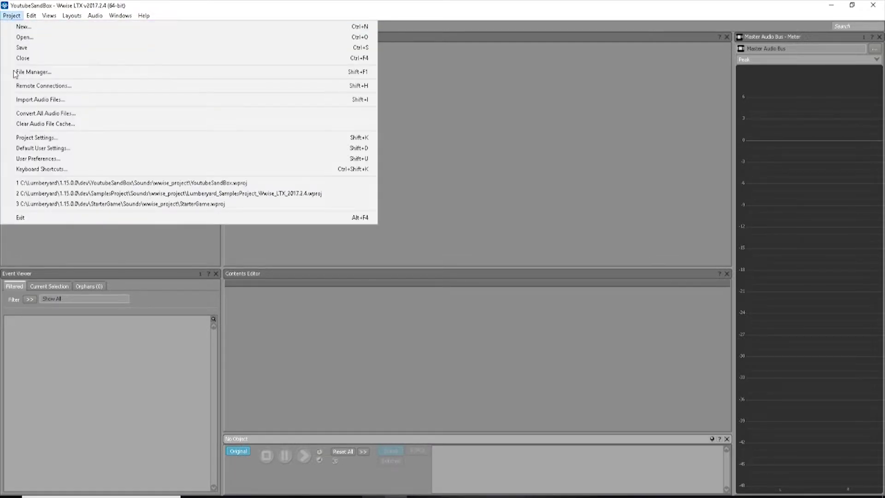
click(37, 138)
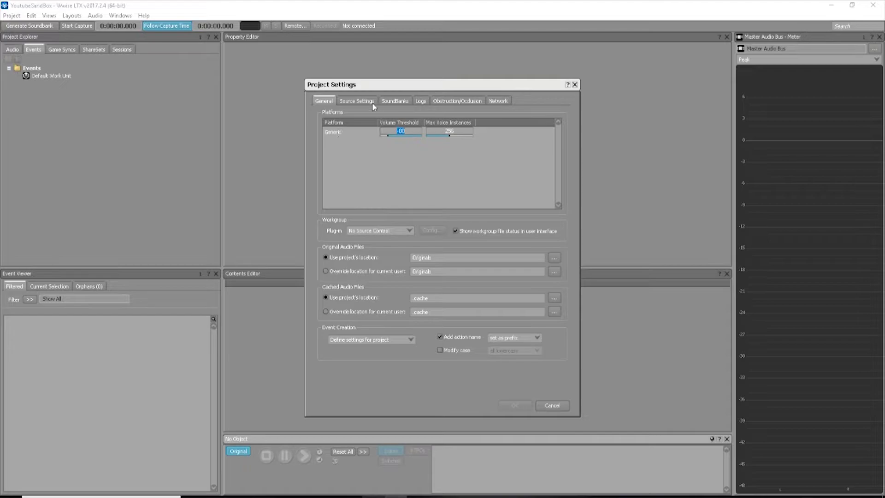
click(394, 101)
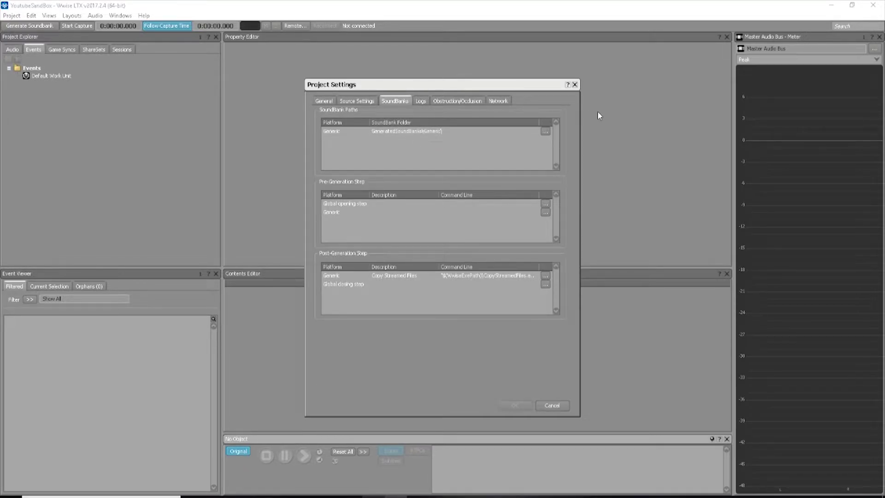
click(546, 132)
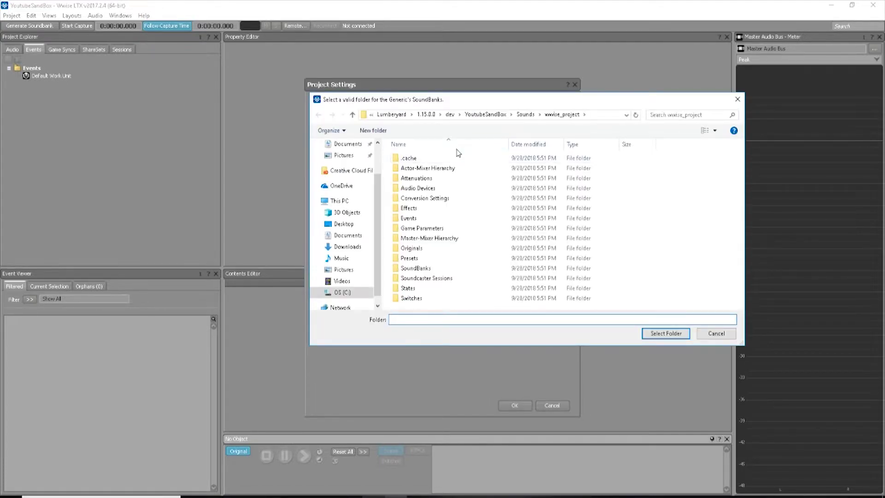
click(526, 115)
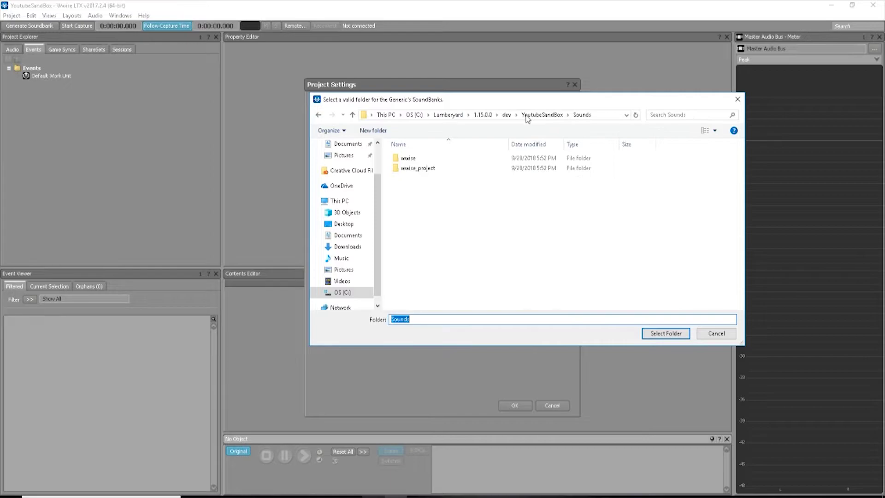
click(412, 160)
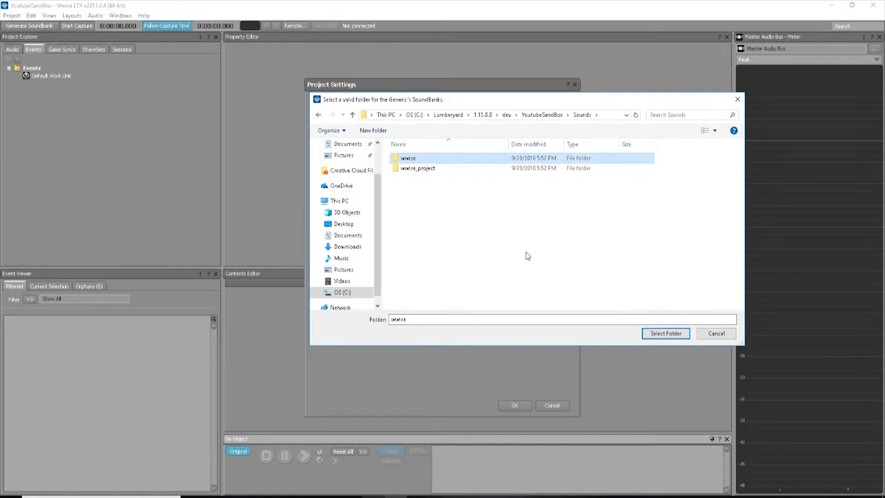
click(665, 333)
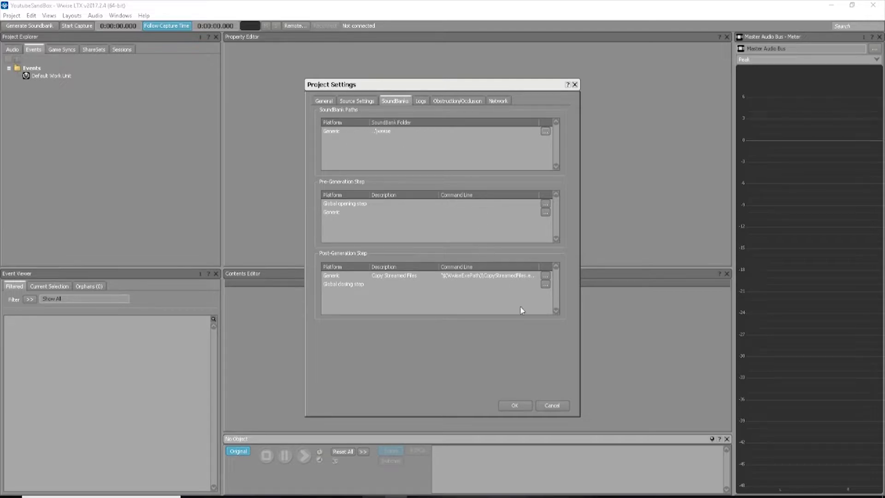
click(521, 405)
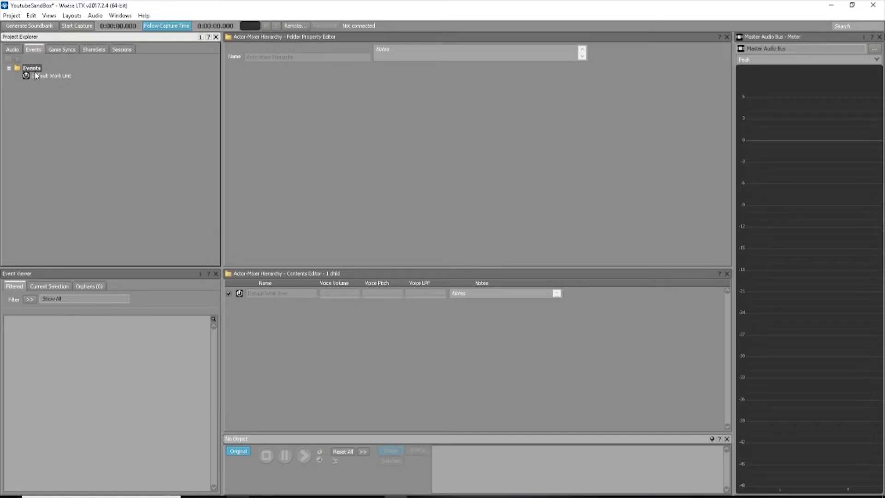
Step: Create a virtual folder named Imported Sounds in the Default Work Unit of the Actor-Mixer Hierarchy
click(16, 48)
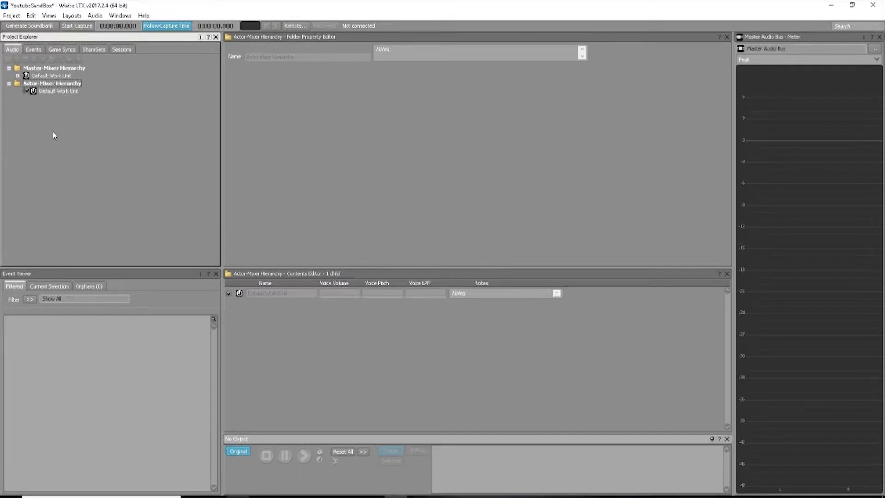
right_click(49, 92)
mouse_move(181, 101)
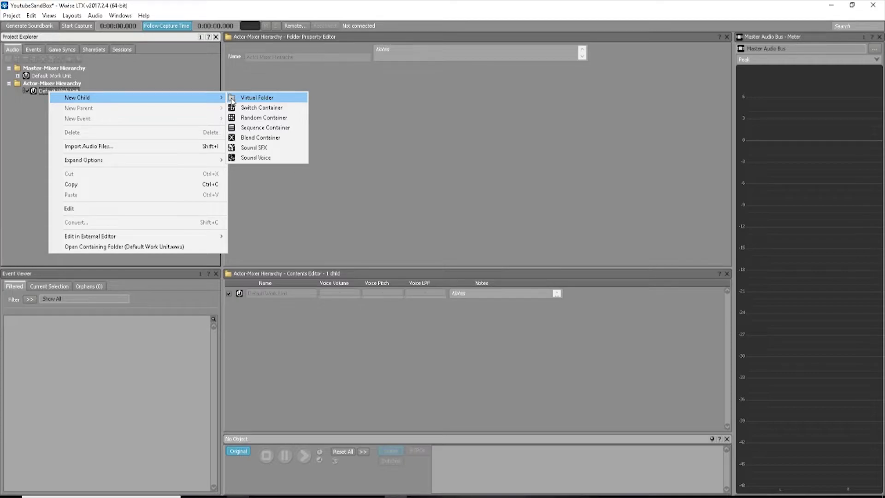
click(231, 99)
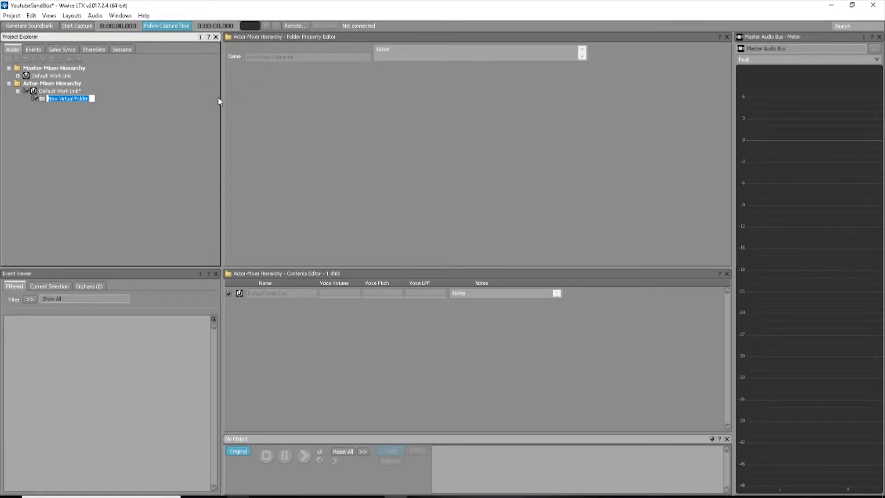
text(IMpo)
key(BackSpace)
key(BackSpace)
text(mported Sounds)
key(Return)
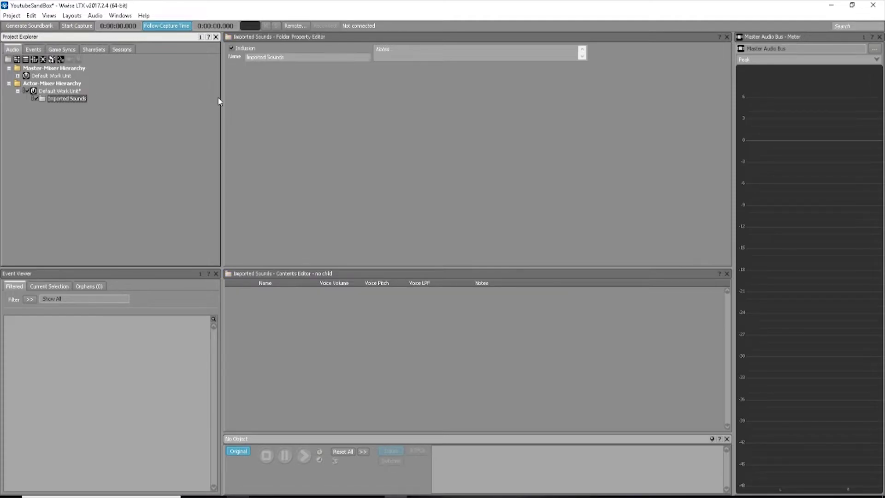
Step: Start an audio file import into Imported Sounds and browse to dev\StarterGame\Sounds\wwise_project\Originals\SFX
right_click(75, 103)
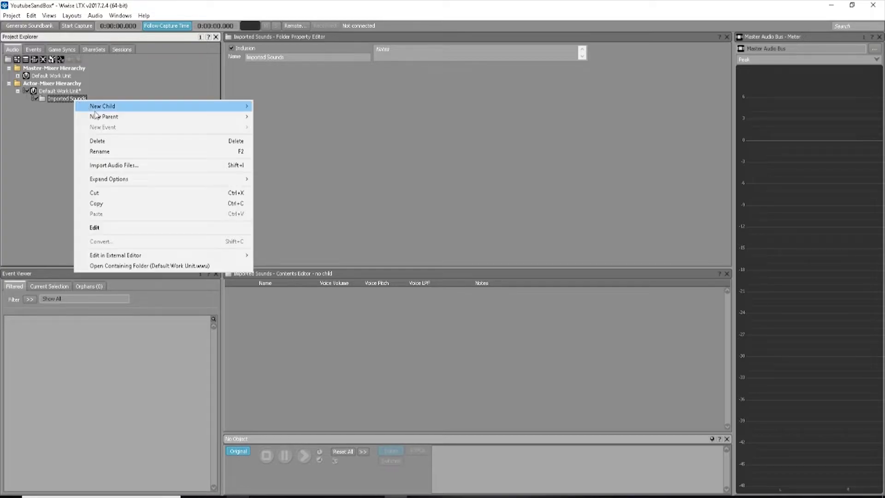
click(129, 167)
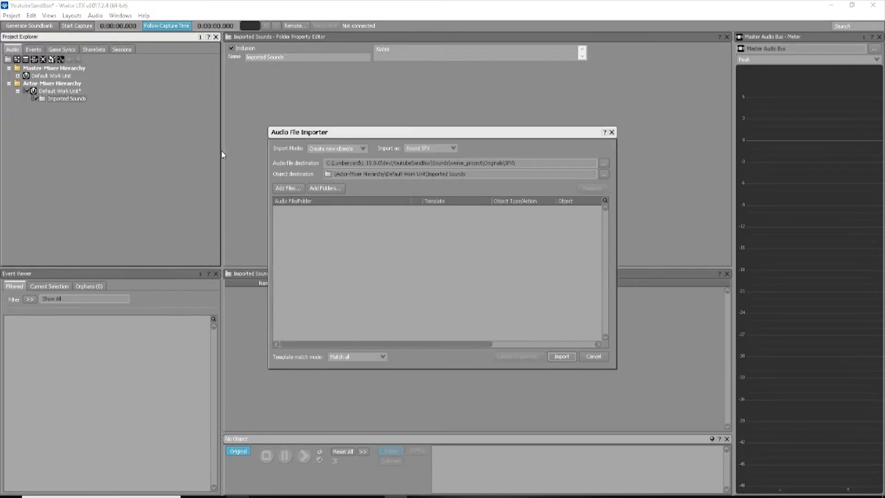
click(298, 190)
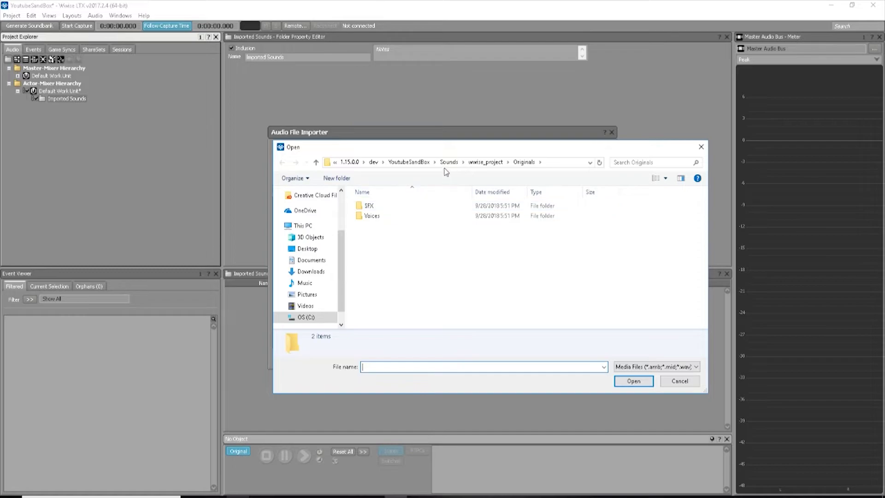
click(373, 162)
double_click(379, 303)
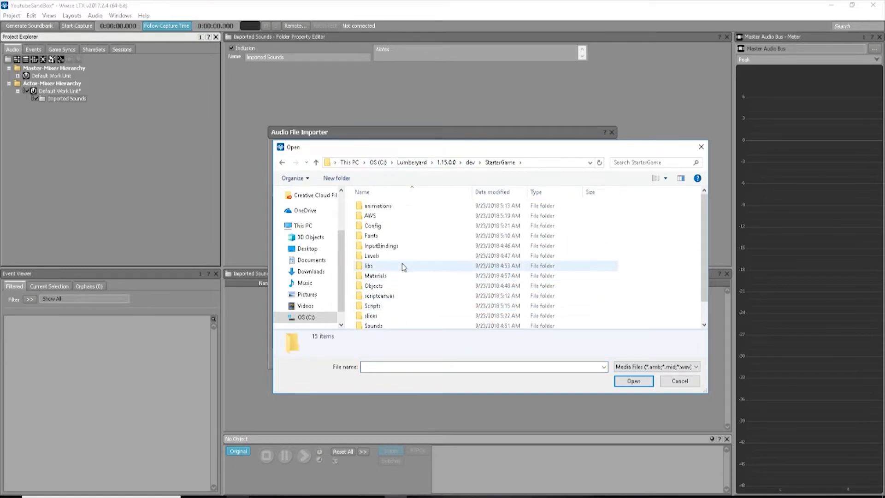
scroll(379, 313, down, 1)
double_click(373, 303)
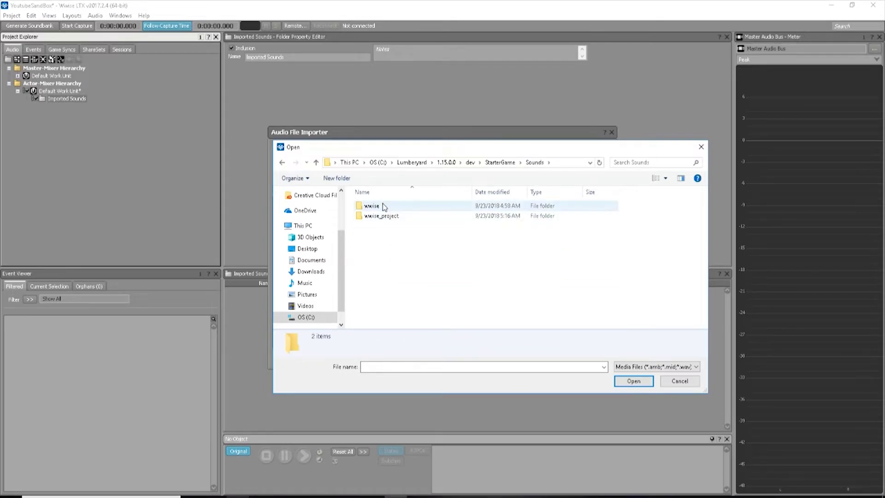
double_click(387, 215)
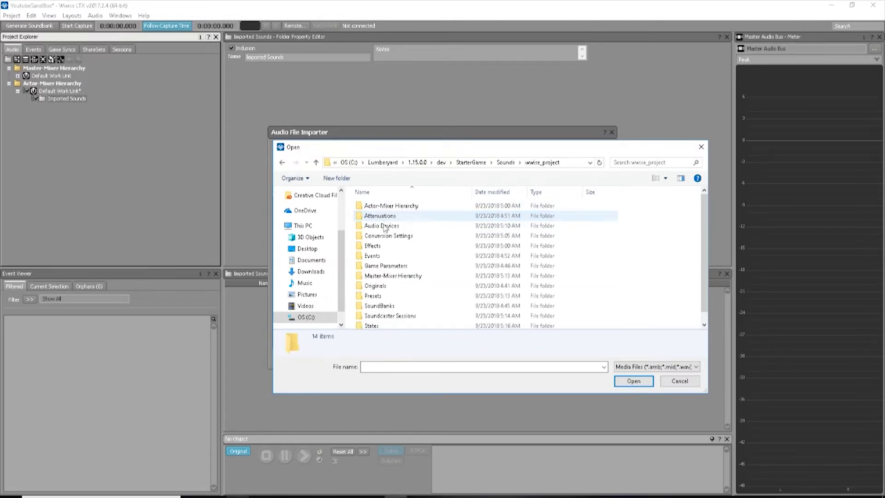
double_click(381, 287)
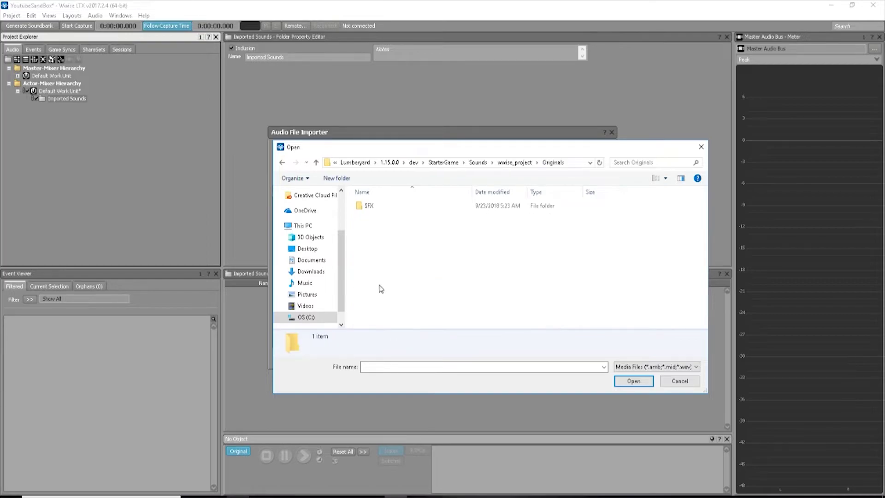
double_click(371, 207)
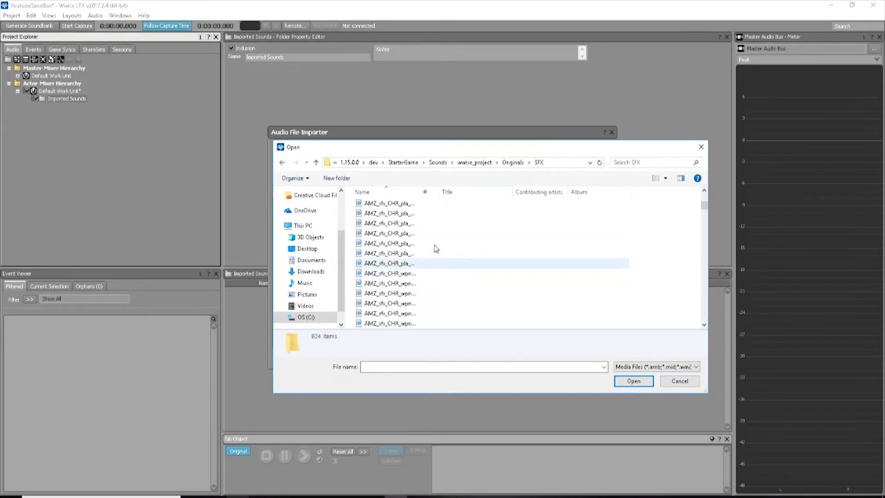
Step: Import AMZ_sfx_CHR_wpn_plasma_pistol_sweetfire007 from the SFX folder as a Sound SFX object in Imported Sounds
drag(417, 191, 596, 191)
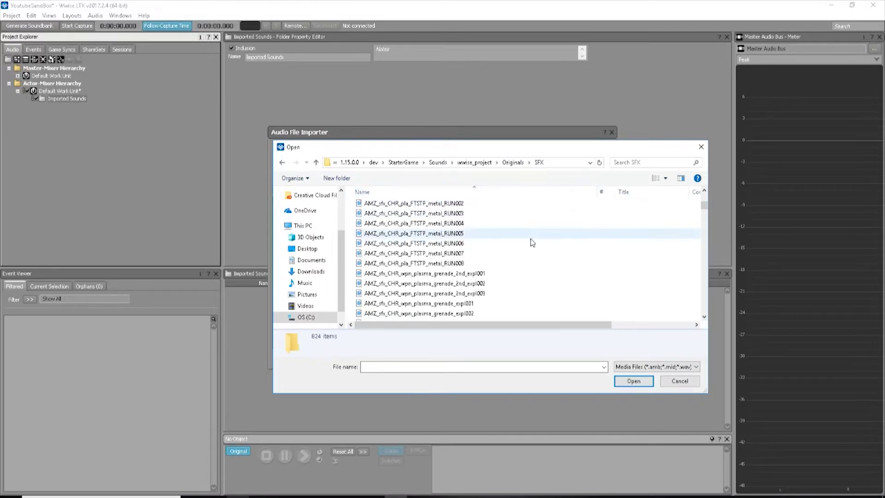
scroll(534, 239, down, 3)
scroll(507, 253, down, 8)
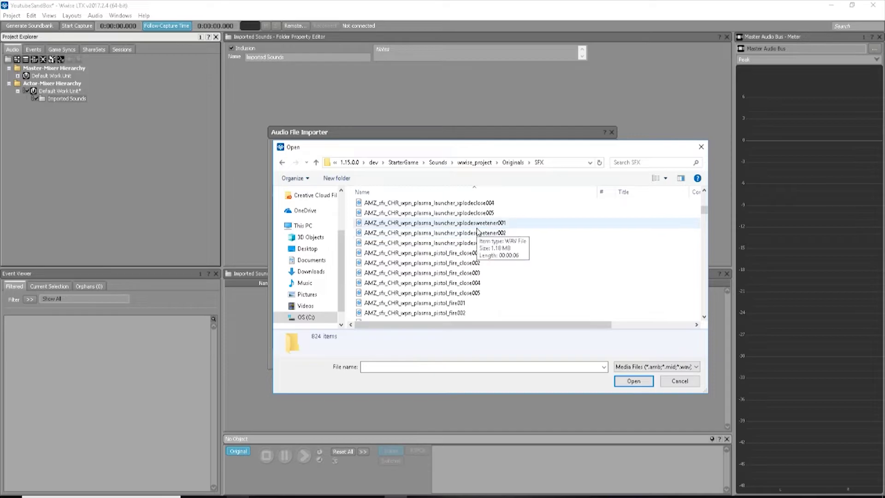
scroll(462, 248, down, 6)
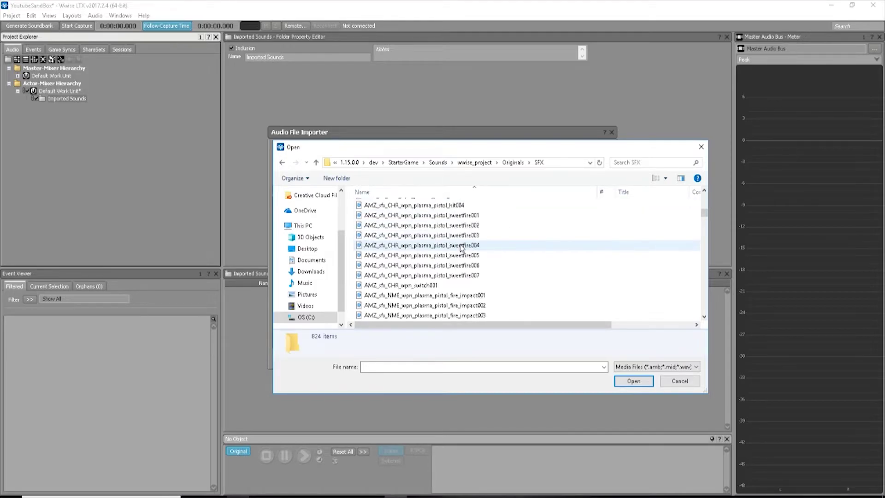
click(459, 276)
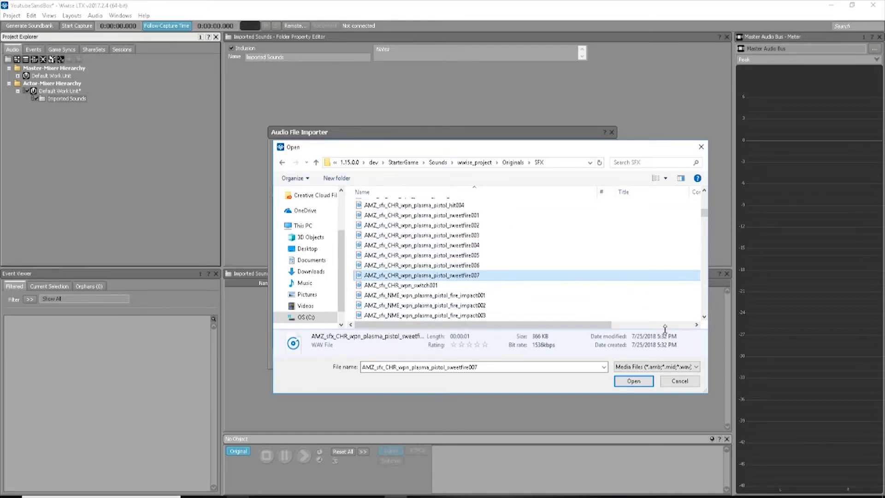
click(639, 382)
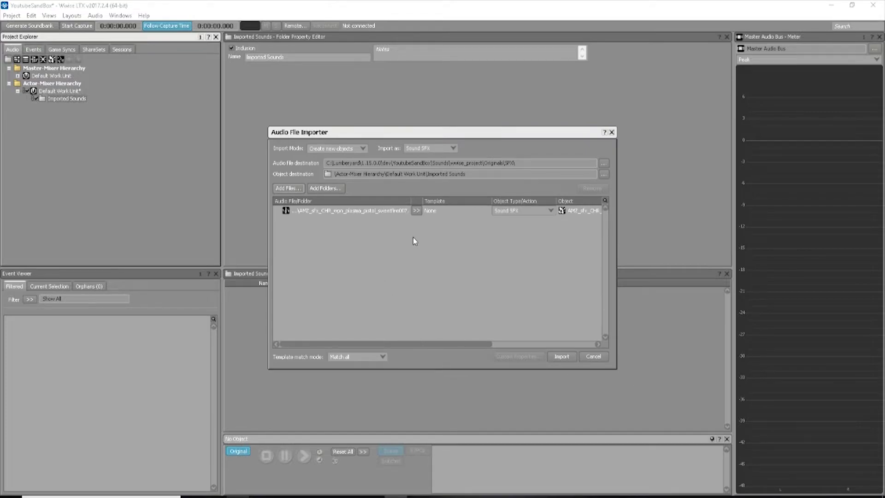
click(559, 358)
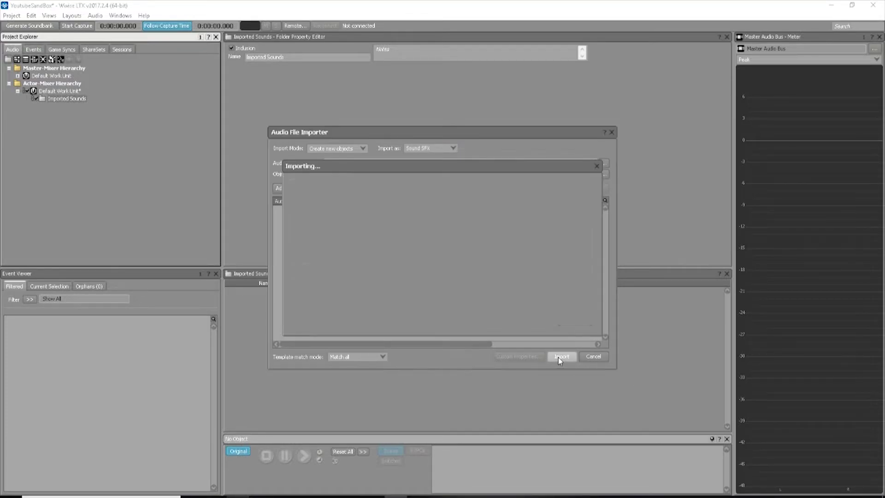
click(27, 100)
click(27, 99)
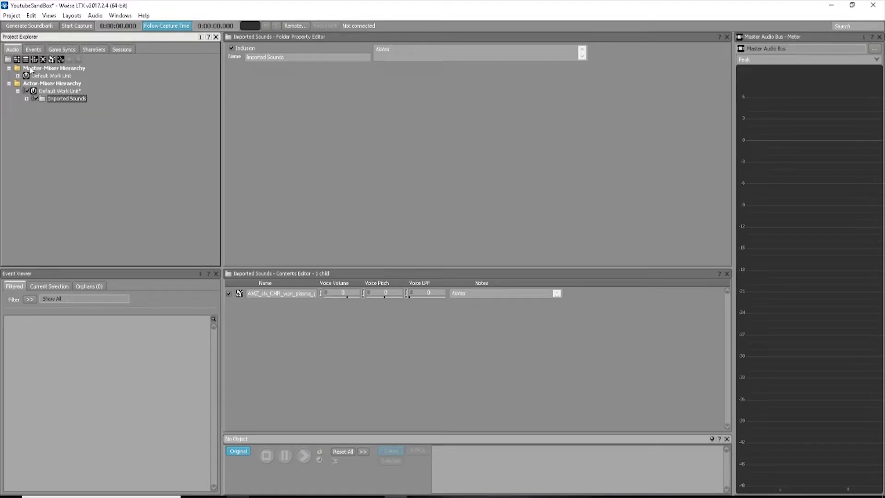
Step: Create a virtual folder named YoutubeSandBox in the Default Work Unit of Events
click(33, 49)
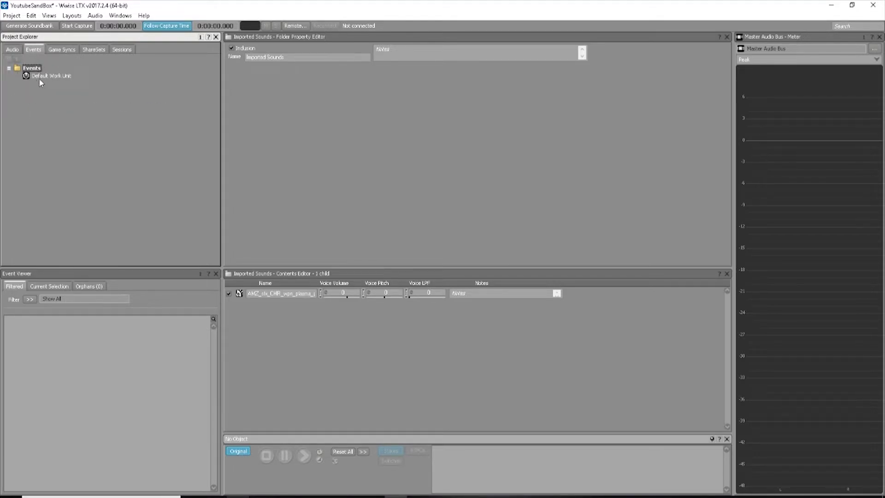
right_click(41, 78)
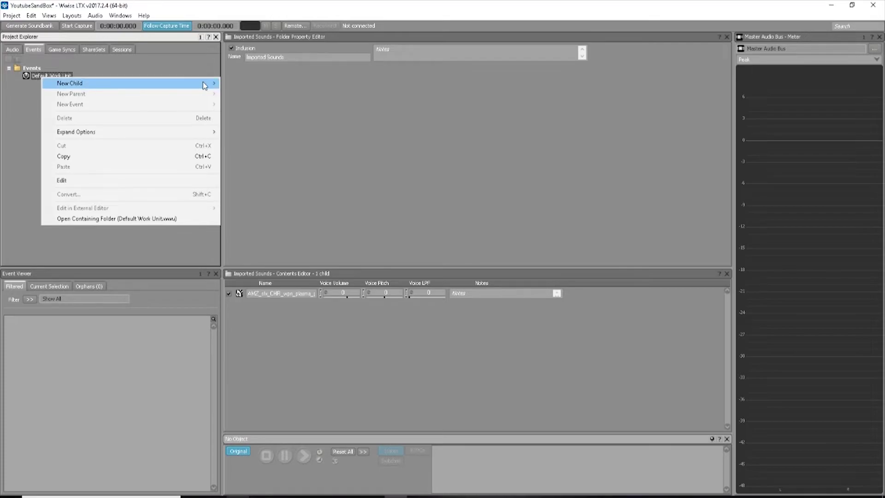
click(232, 85)
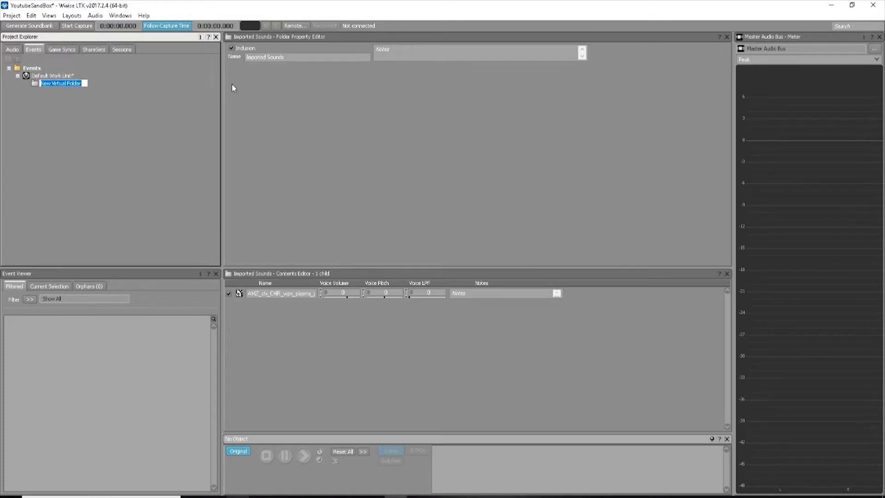
text(YoutubeSandBox)
key(Return)
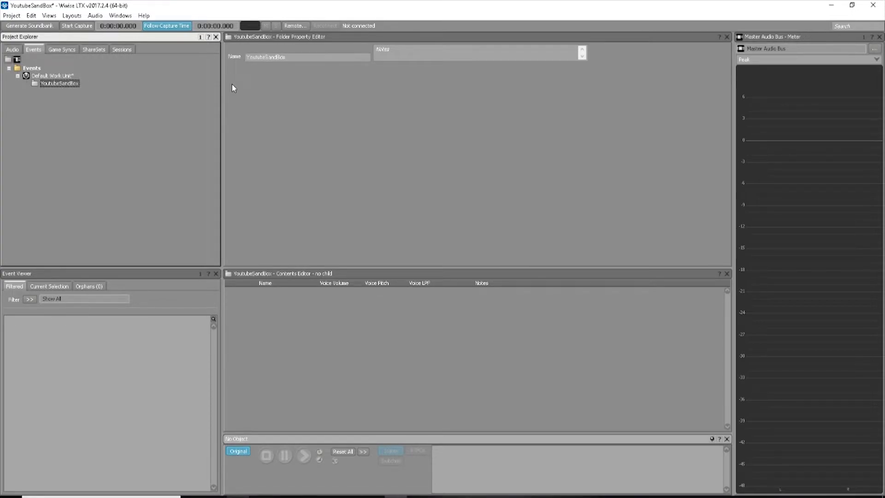
Step: Add a Play event named Plasma_Shot to the YoutubeSandBox events folder
right_click(58, 84)
mouse_move(207, 90)
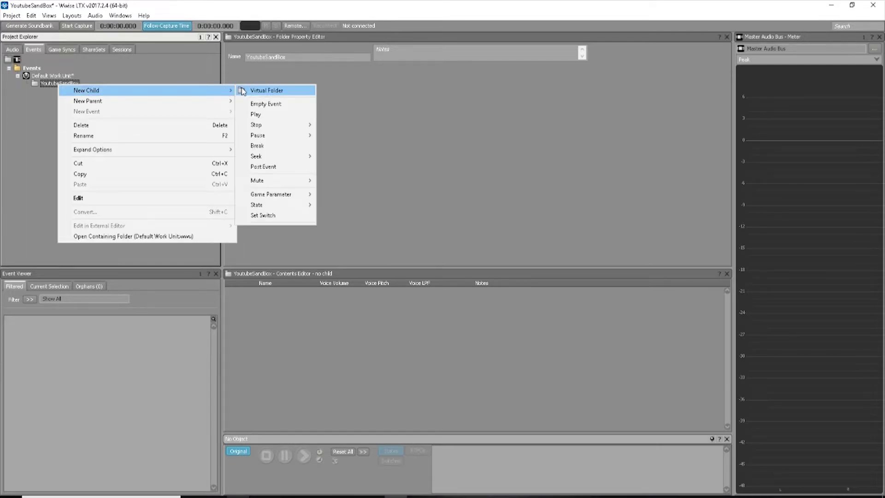
click(270, 114)
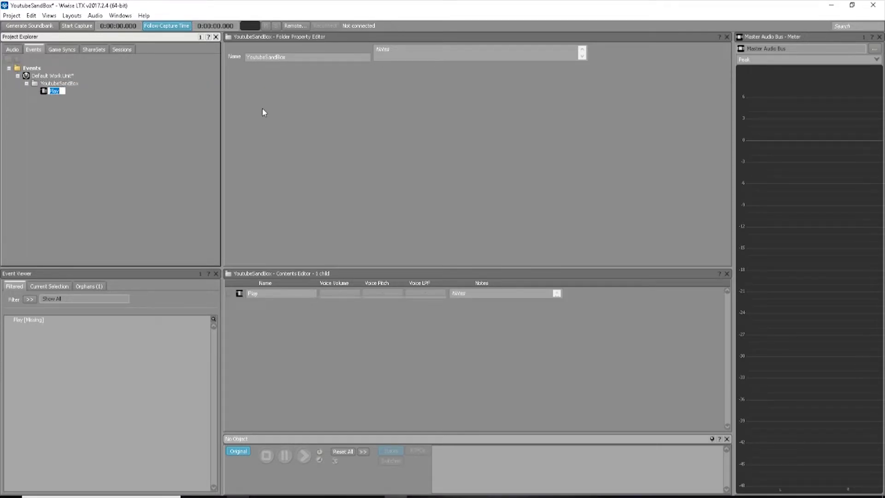
text(Plasma_Shot)
key(Return)
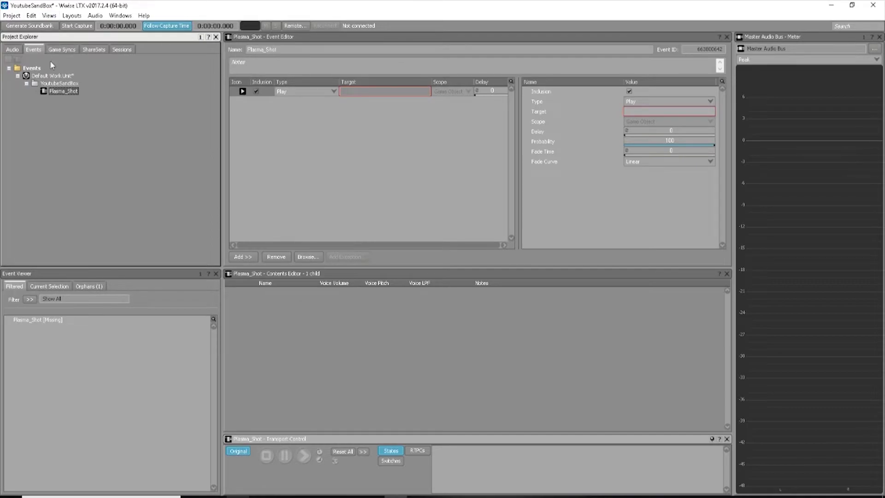
Step: Assign the imported plasma pistol sound as the target of the Plasma_Shot event's Play action and audition it
click(12, 49)
click(26, 98)
drag(96, 107, 382, 94)
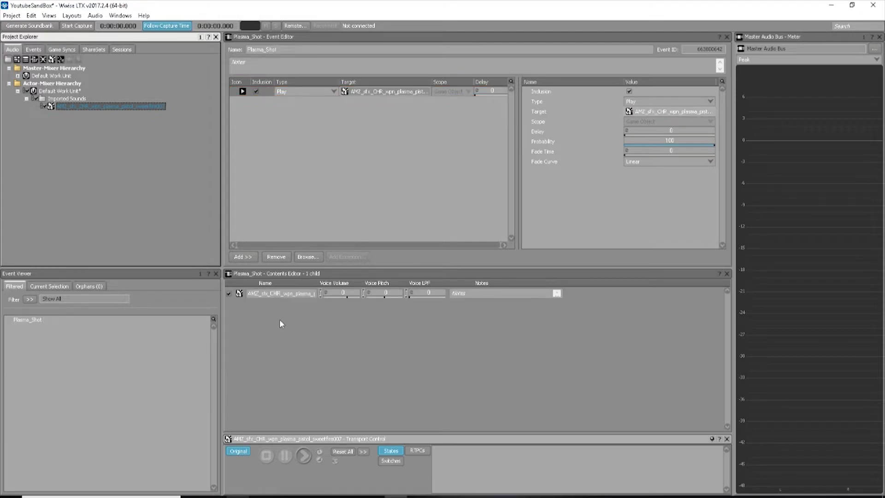
click(303, 457)
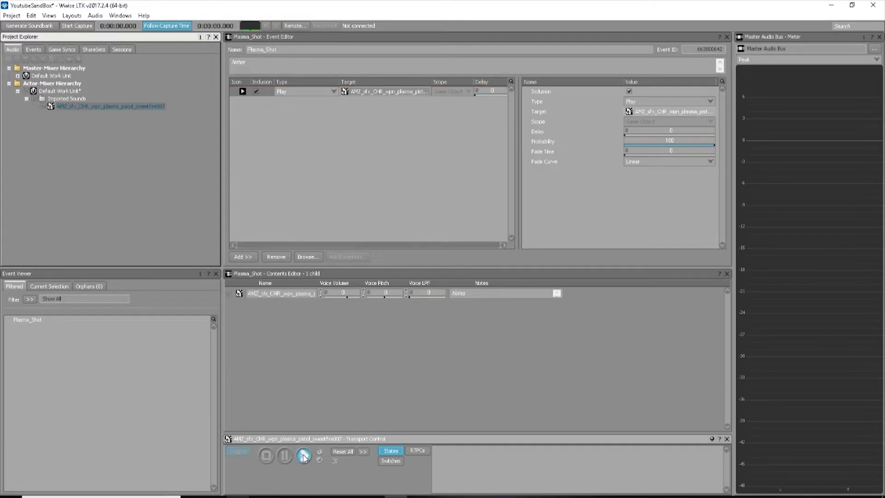
Step: Save the Wwise project, generate its SoundBanks and close the generation report
click(14, 17)
click(18, 46)
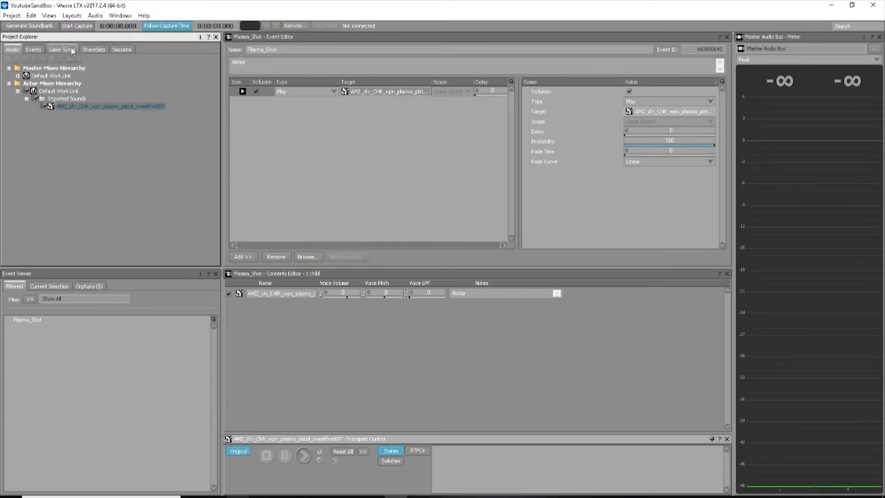
click(39, 29)
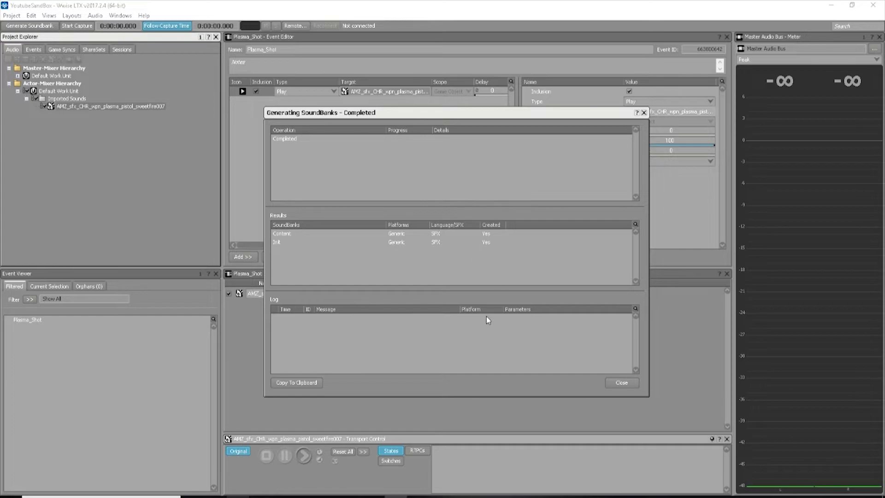
click(623, 382)
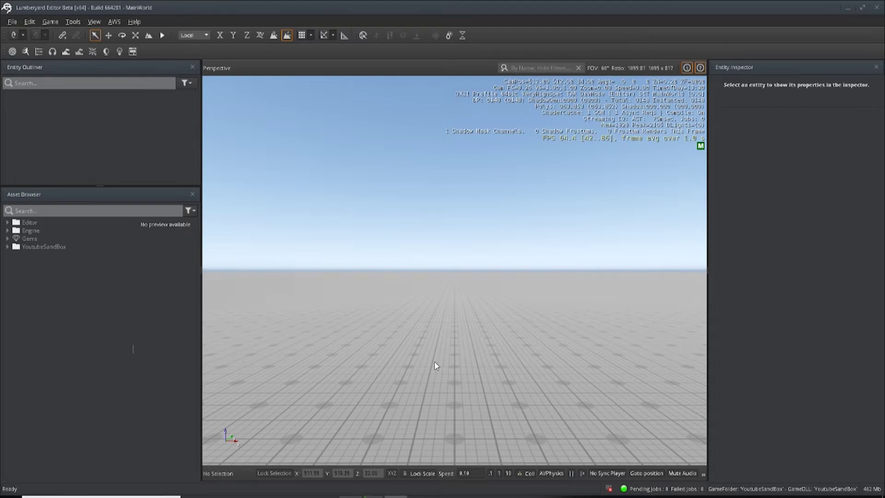
Step: In the Lumberyard Editor, open the Audio Controls Editor, expand default_controls and widen the Wwise Controls pane
click(73, 23)
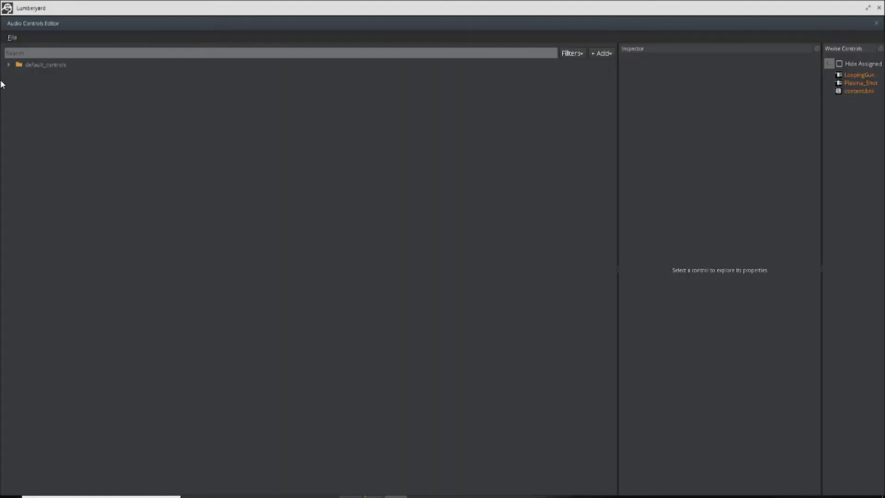
click(9, 64)
drag(821, 98, 638, 101)
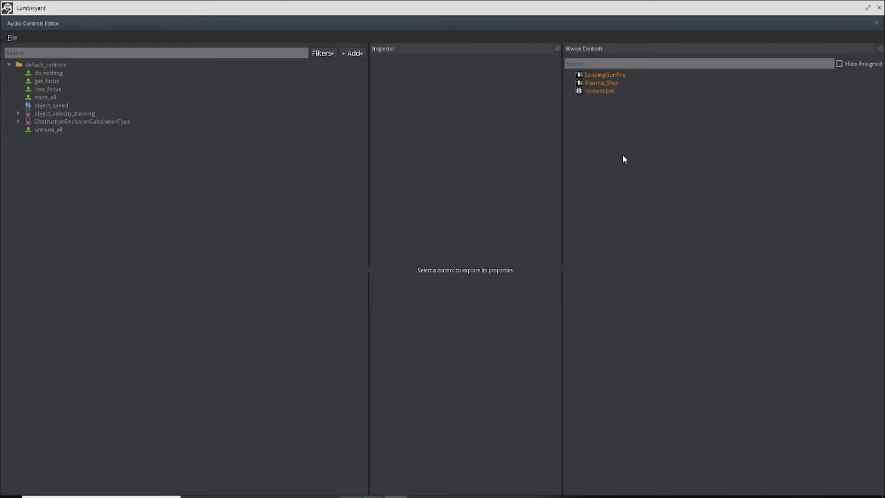
Step: Collapse default_controls and create a folder named Sound_Preloads beside it in the audio controls list
click(12, 65)
right_click(32, 82)
mouse_move(60, 86)
click(116, 140)
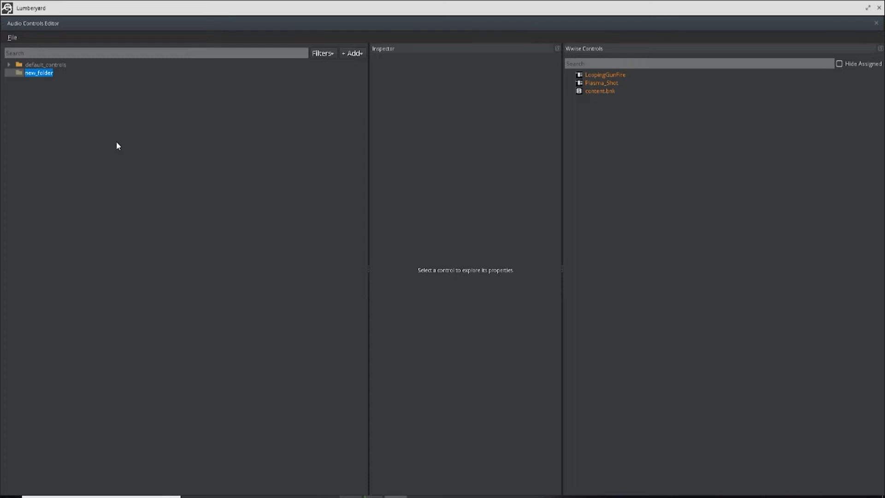
text(Sound_Preloads)
key(Return)
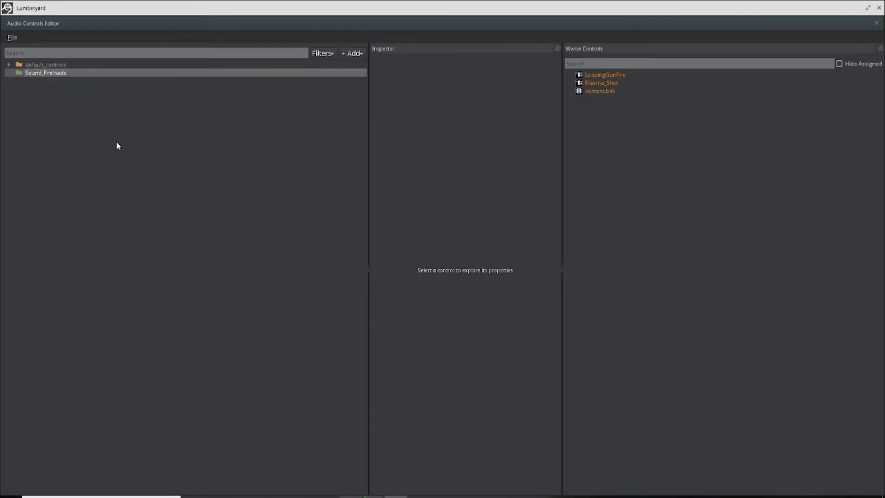
Step: Add a preload named MainContent inside the Sound_Preloads folder
right_click(52, 75)
mouse_move(68, 81)
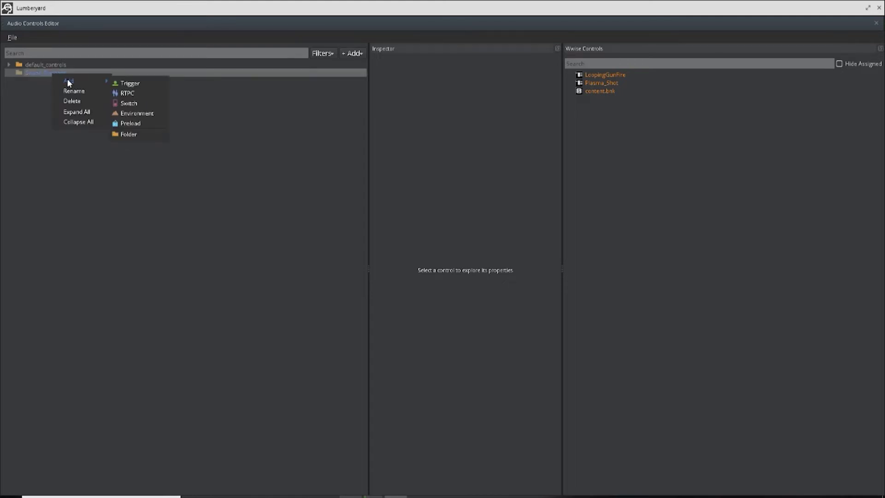
click(136, 123)
text(Inital)
key(BackSpace)
key(BackSpace)
key(BackSpace)
key(BackSpace)
text(Main)
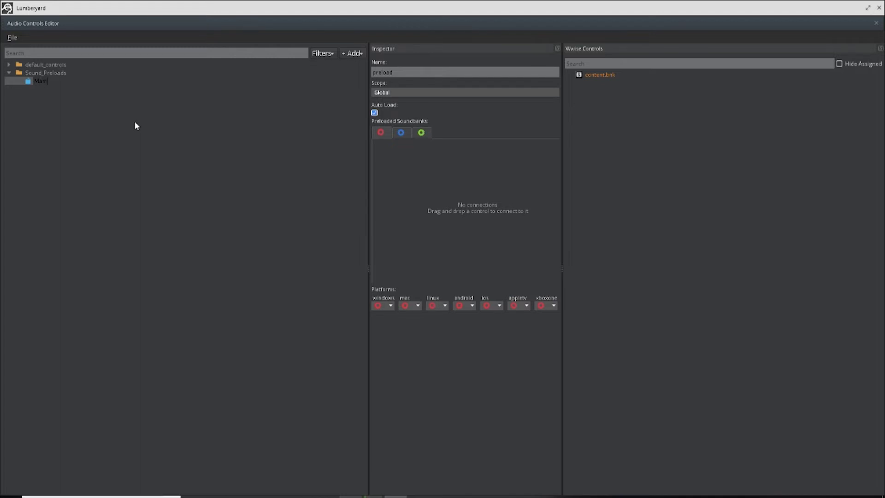
text(Content)
key(Return)
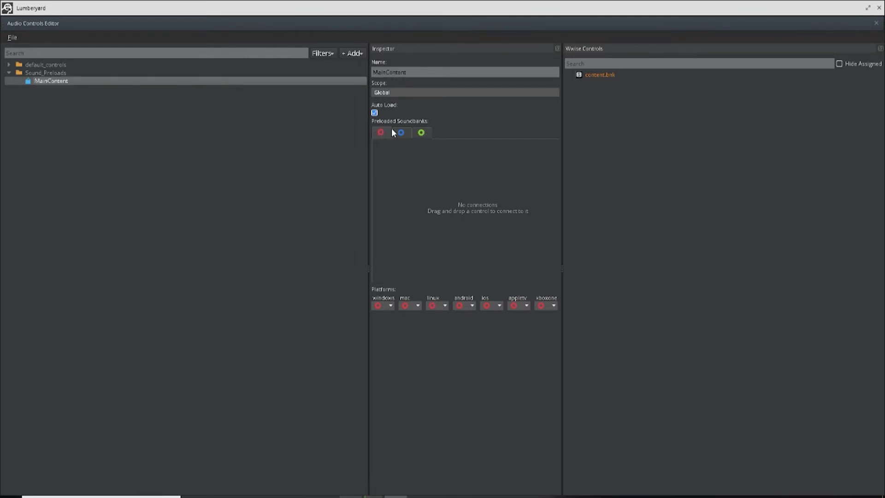
Step: Review the platform grouping options and connect content.bnk to MainContent's red Preloaded Soundbanks group
click(401, 133)
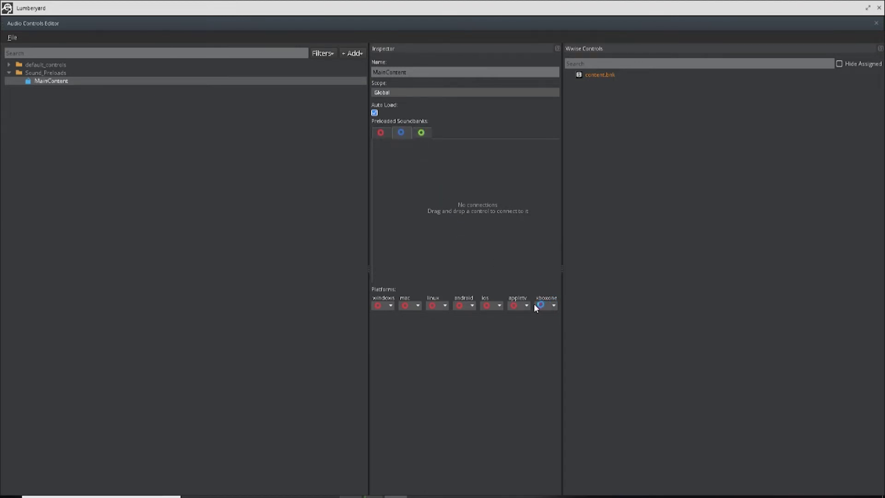
click(388, 305)
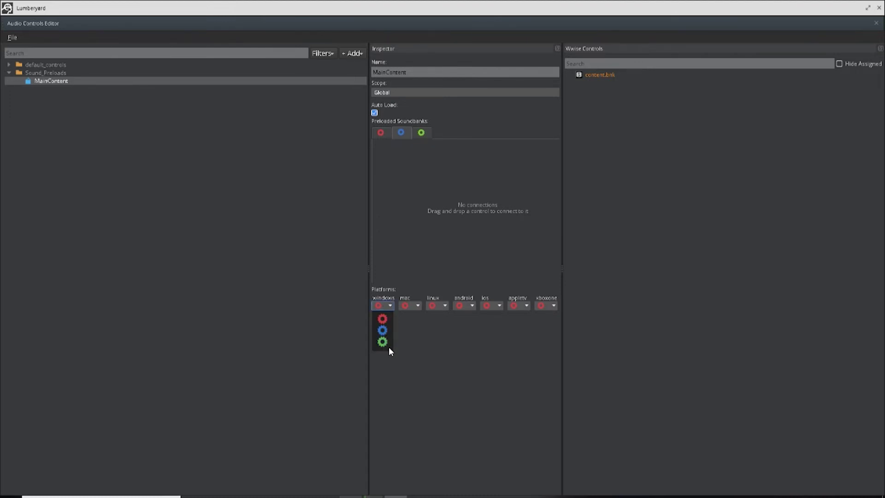
click(381, 130)
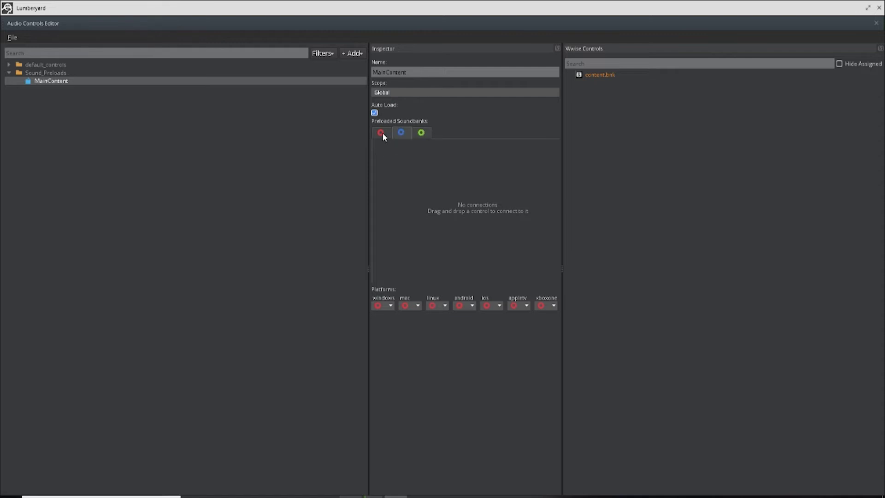
drag(600, 75, 430, 179)
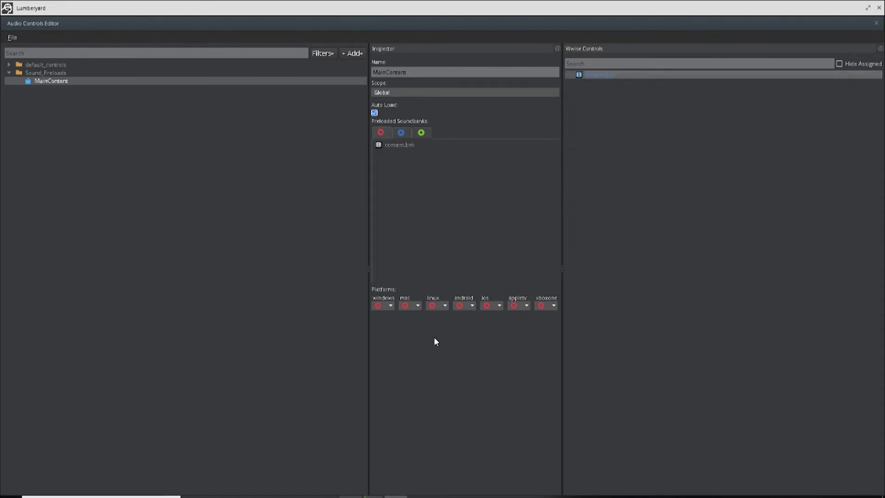
Step: Save all audio controls and agree to refresh the audio system
click(9, 37)
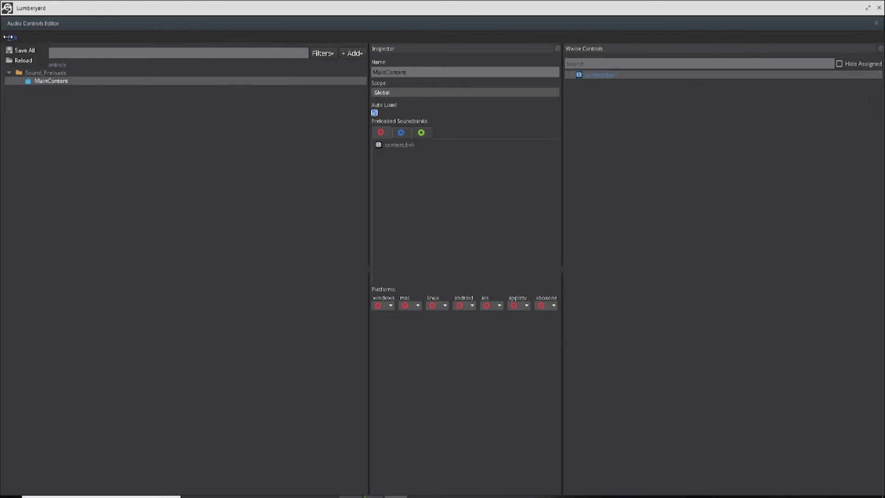
click(20, 52)
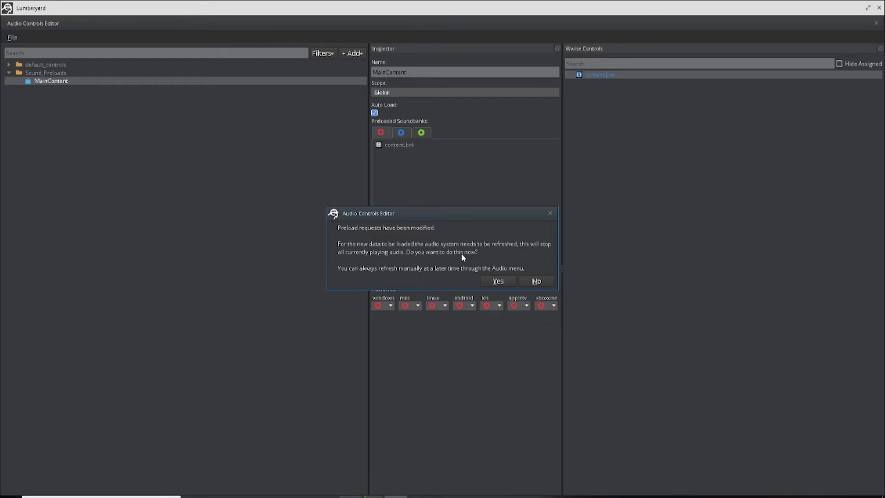
click(498, 281)
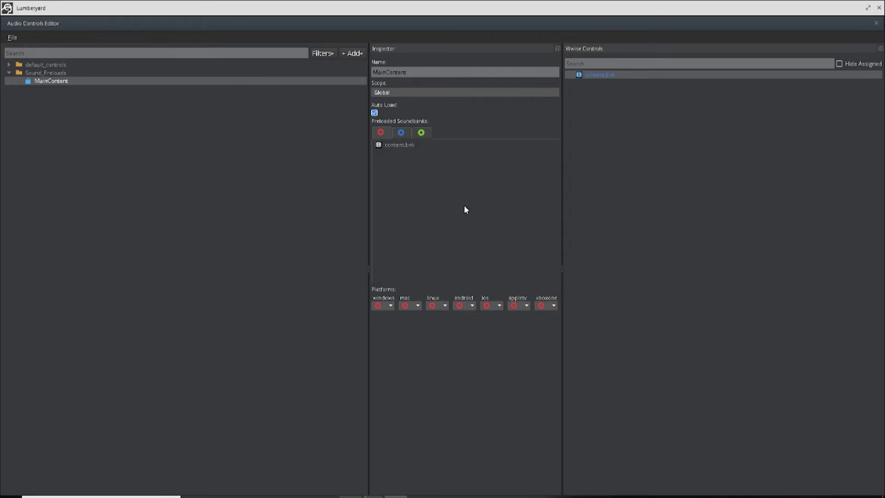
Step: Collapse Sound_Preloads and add a new top-level folder to the audio controls list
click(140, 137)
click(9, 72)
right_click(59, 97)
mouse_move(100, 103)
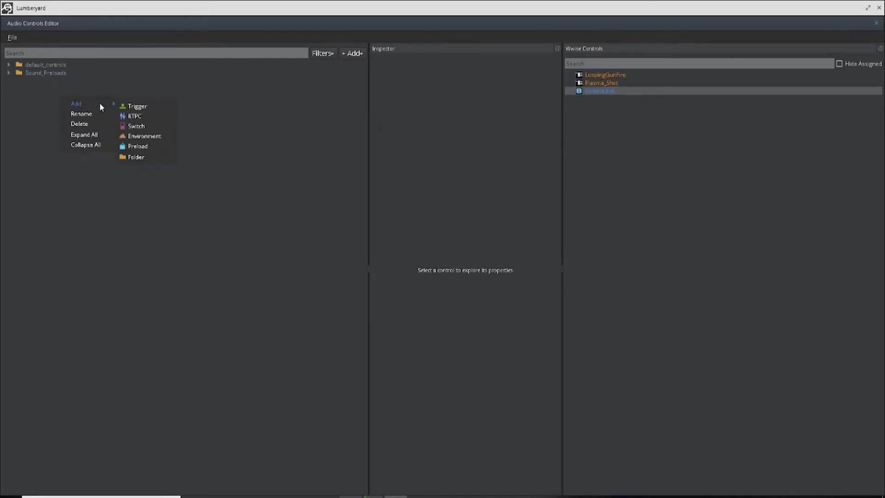
click(152, 157)
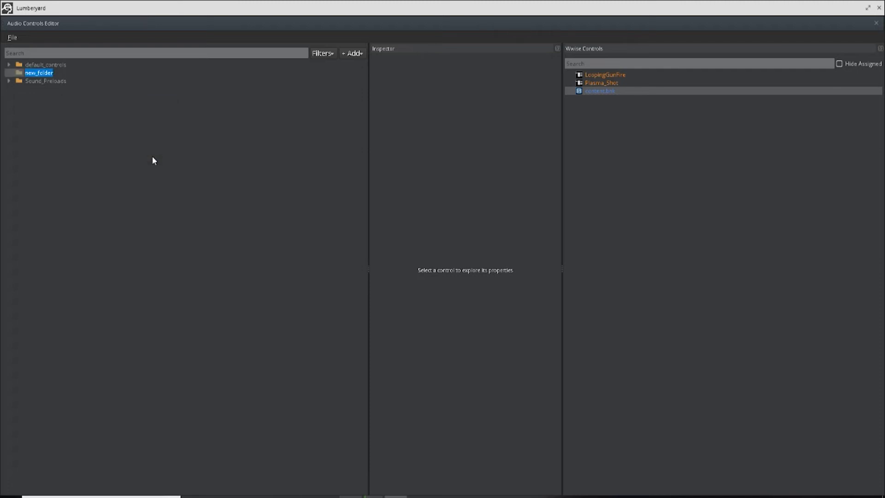
text(Youtube_Sound)
key(Return)
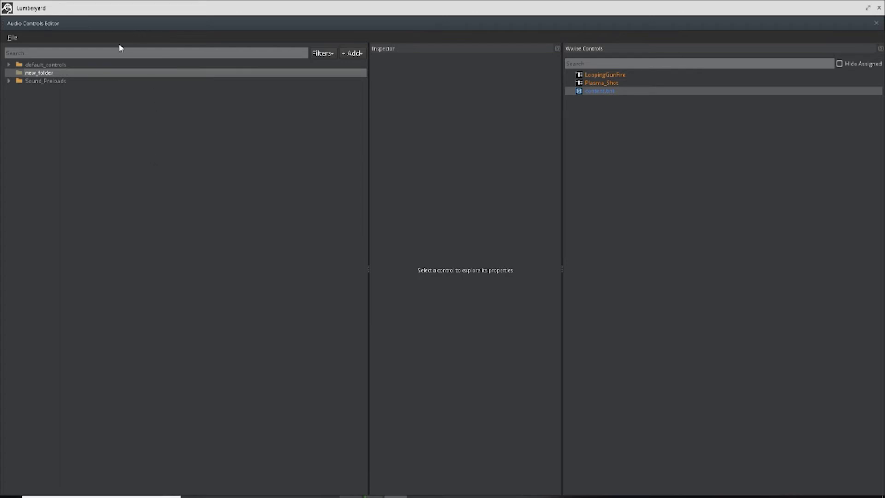
Step: Rename the new top-level folder to YoutubeSounds
right_click(42, 74)
mouse_move(52, 78)
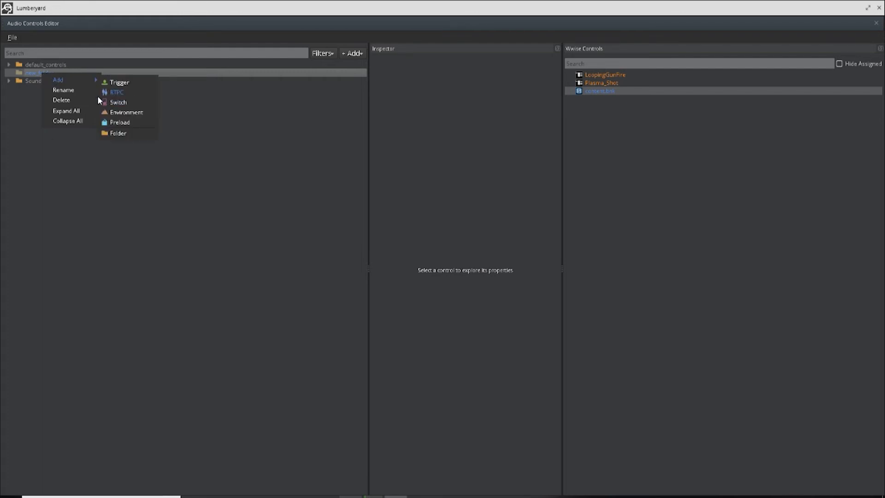
click(75, 92)
text(Y)
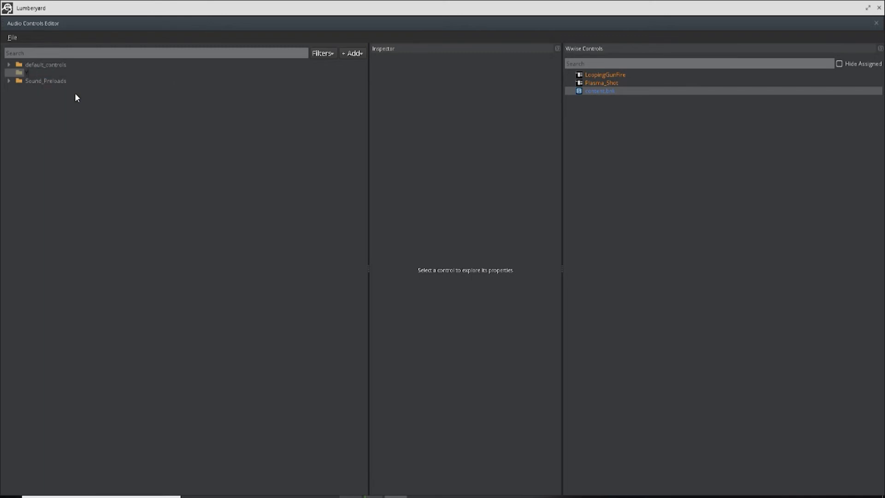
text(outubeSounds)
key(Return)
Step: Add a trigger named gun_Plasma to YoutubeSounds with the Plasma_Shot event connected, and save the audio controls
right_click(58, 82)
click(132, 95)
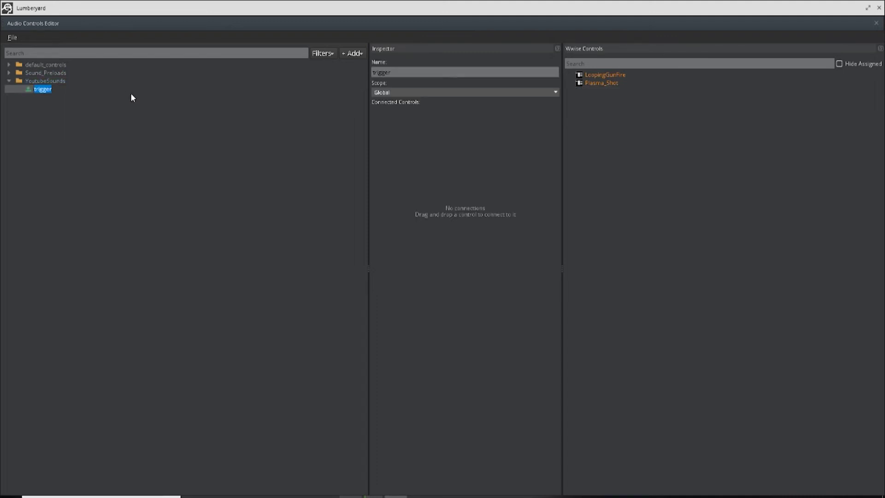
text(gun_Plasma)
key(Return)
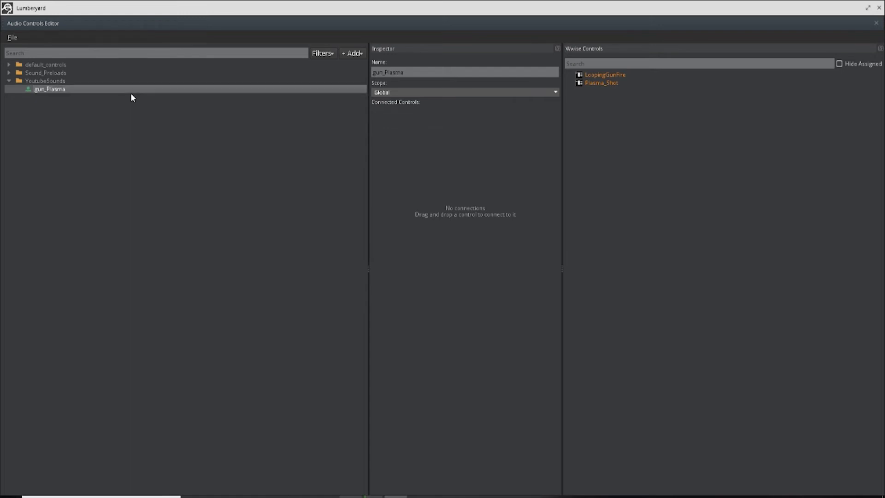
drag(602, 83, 399, 264)
click(8, 37)
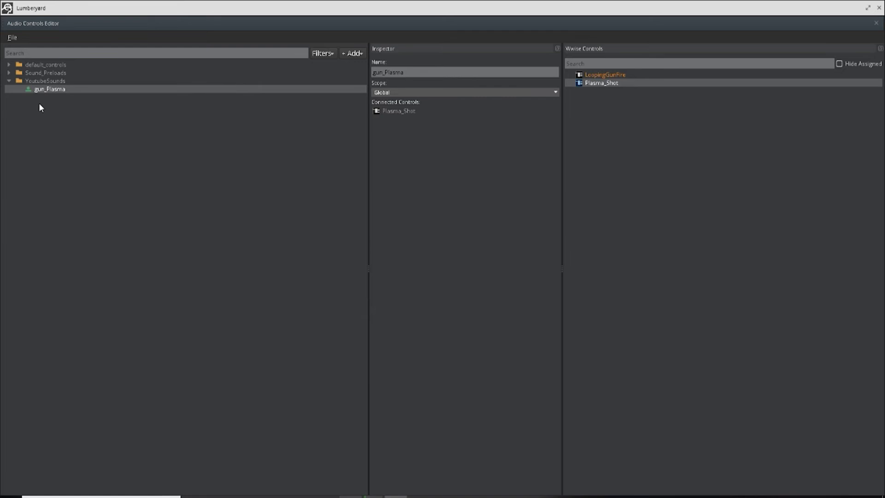
Step: Execute the gun_Plasma trigger twice to audition its sound
right_click(55, 90)
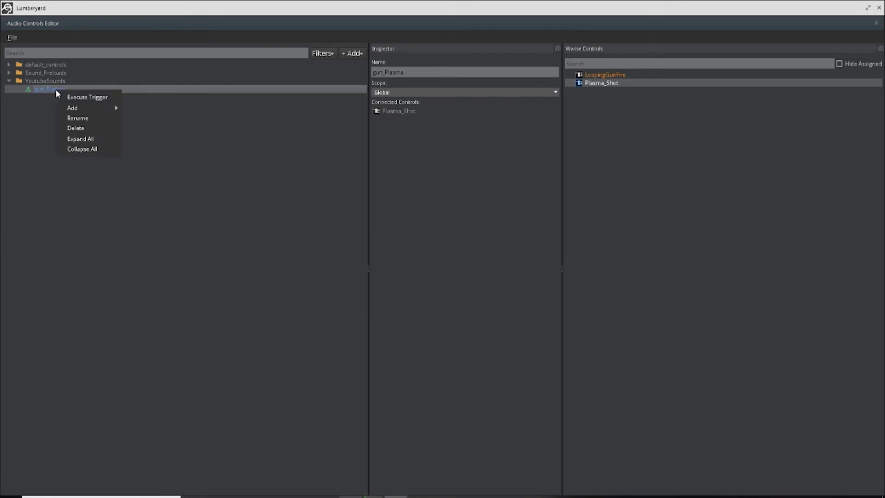
click(91, 98)
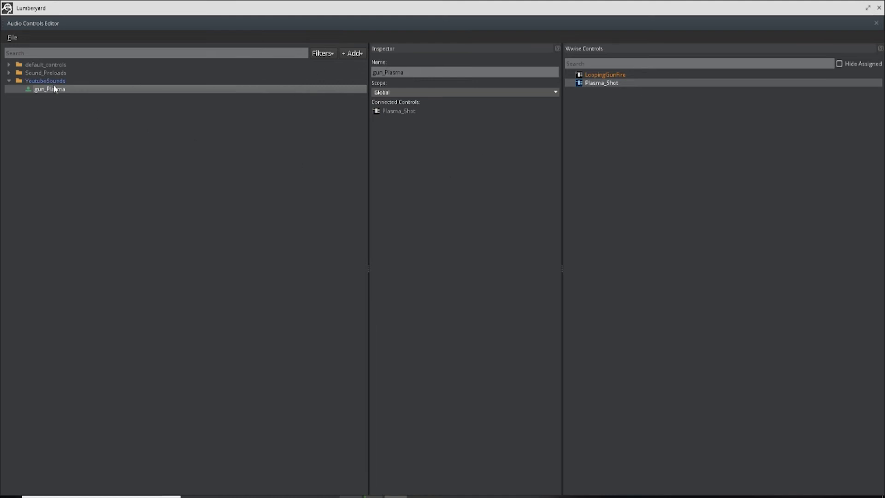
right_click(38, 96)
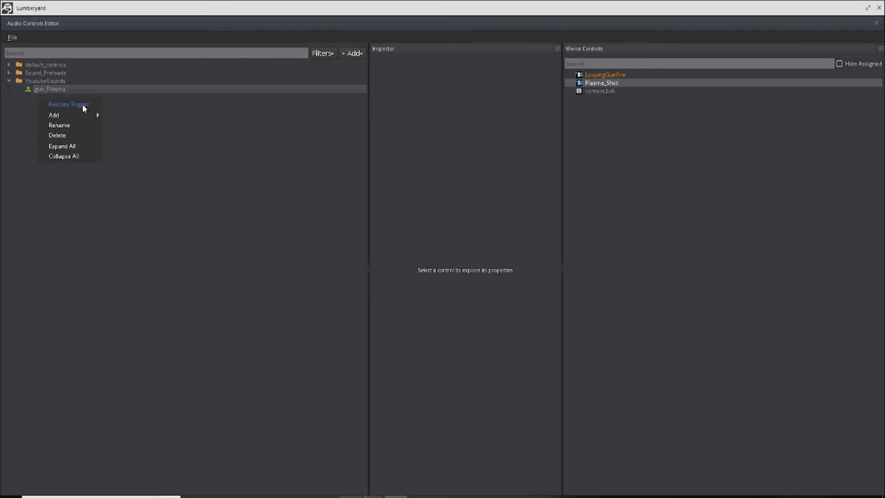
click(85, 106)
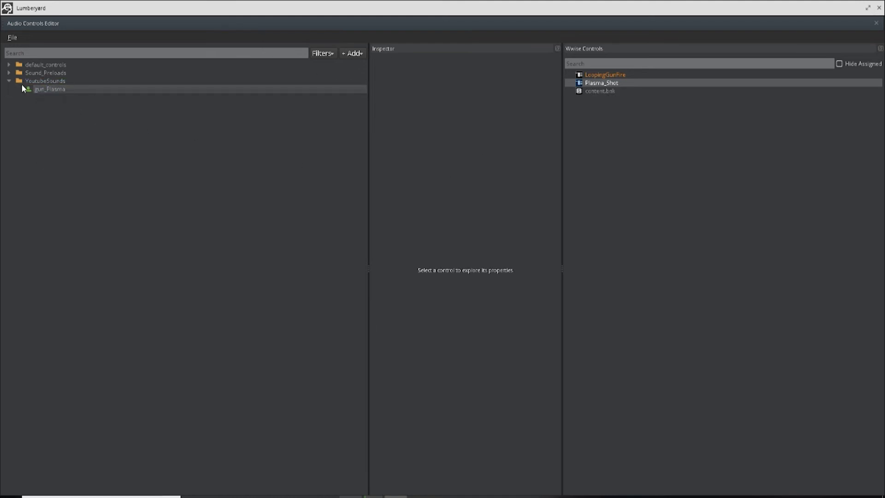
Step: Add a second trigger with its default name to YoutubeSounds, connect the LoopingGunFire event to it and save the audio controls
right_click(34, 82)
mouse_move(48, 92)
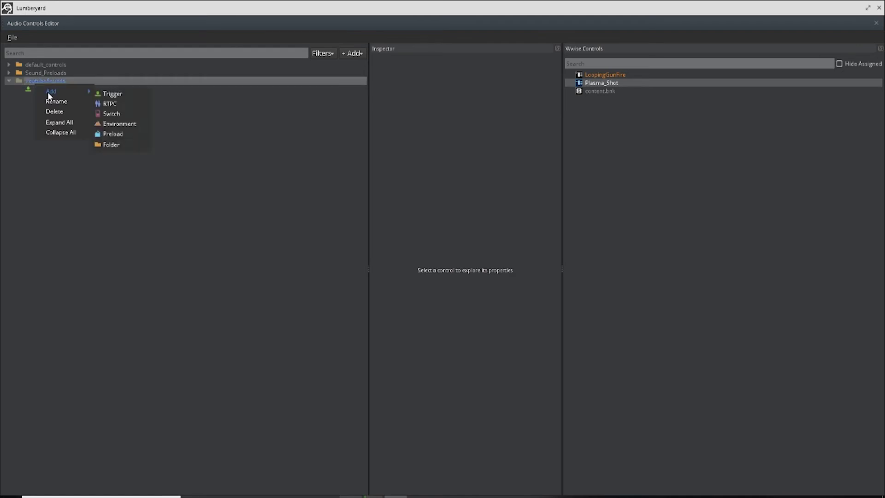
click(118, 97)
click(138, 122)
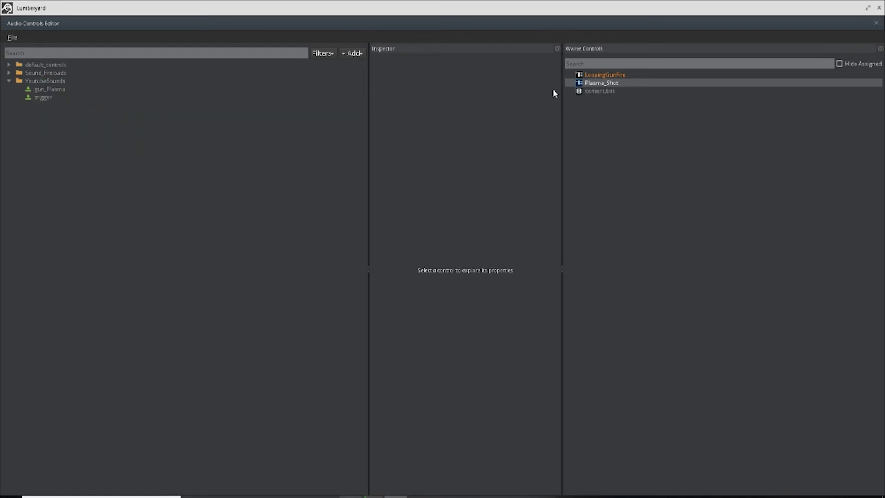
drag(604, 77, 94, 94)
click(44, 98)
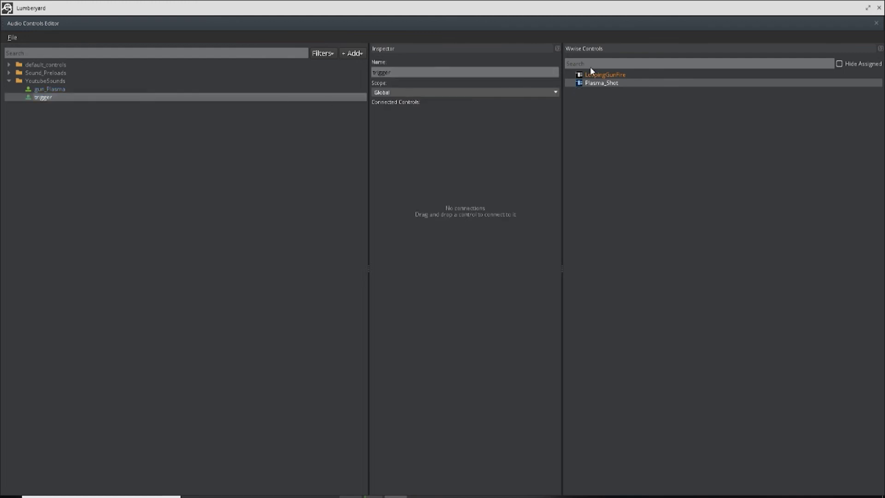
drag(607, 75, 428, 161)
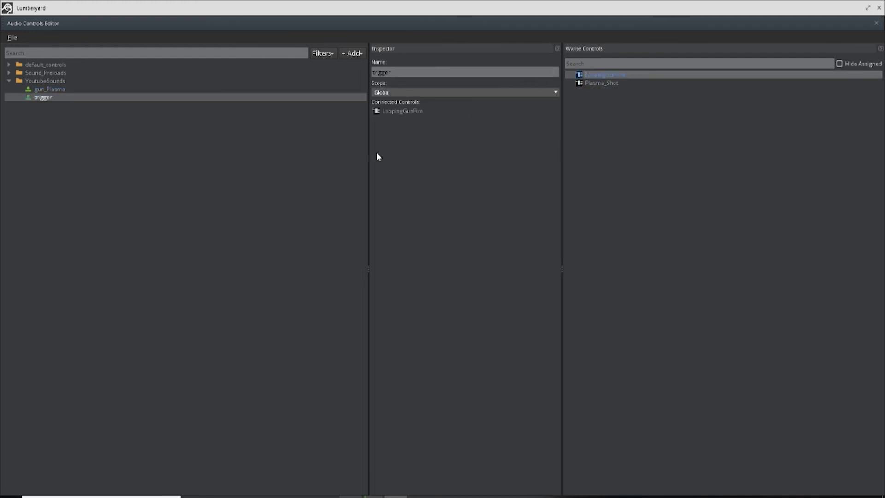
click(10, 37)
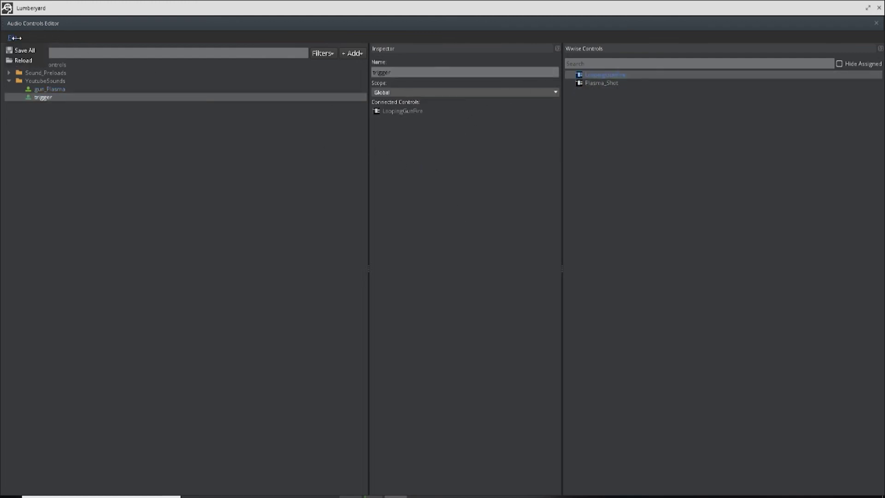
Step: Execute the second trigger to audition the LoopingGunFire event
right_click(40, 98)
click(65, 106)
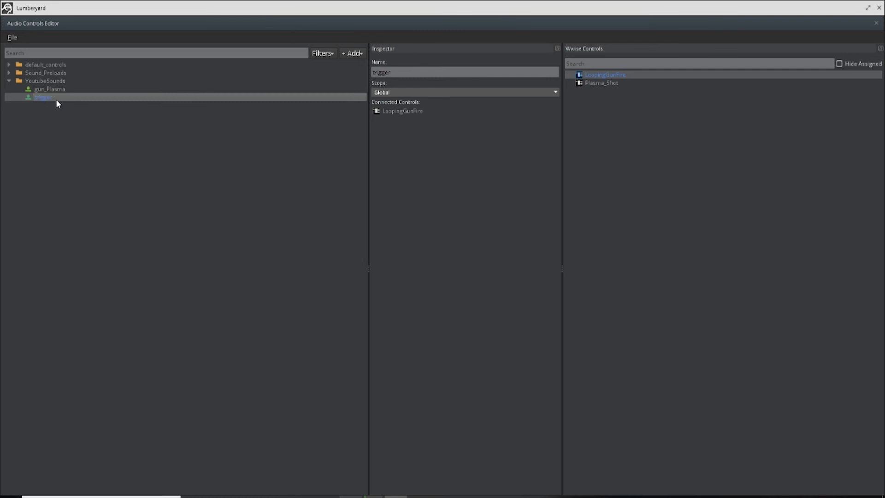
right_click(57, 103)
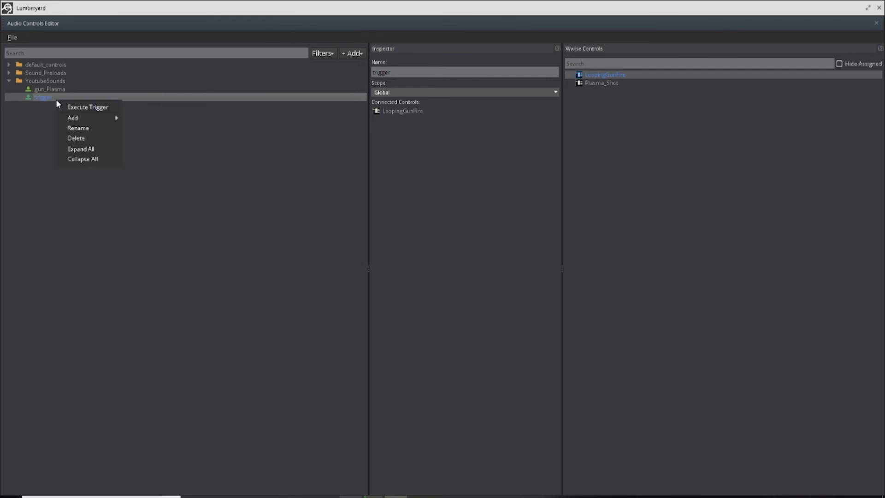
click(51, 113)
Step: Open the commands for saving or reloading the audio controls
click(12, 37)
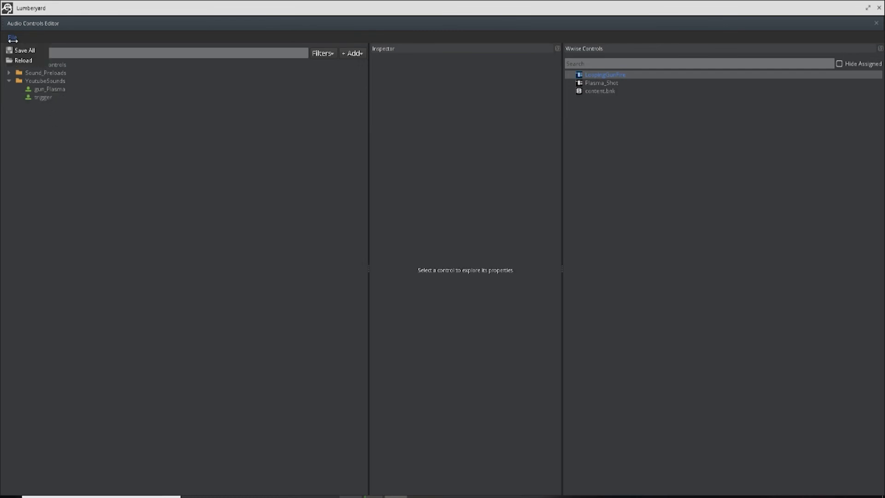